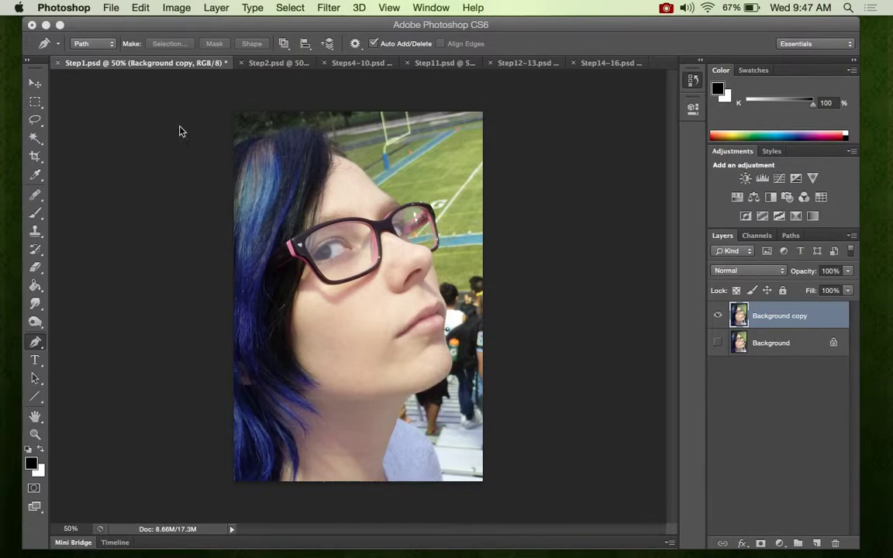
- Trace a closed Pen path around the head, glasses, profile and shoulder on the Background copy layer
click(38, 344)
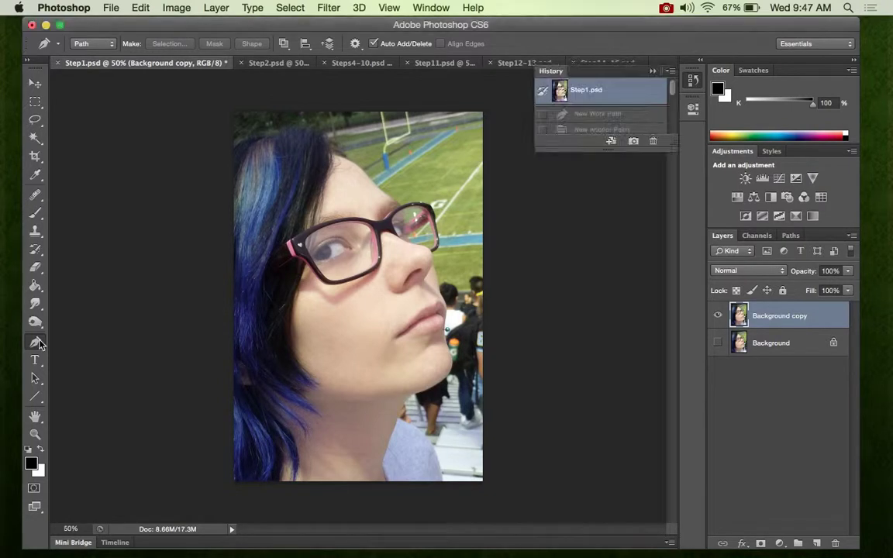
click(233, 140)
click(280, 130)
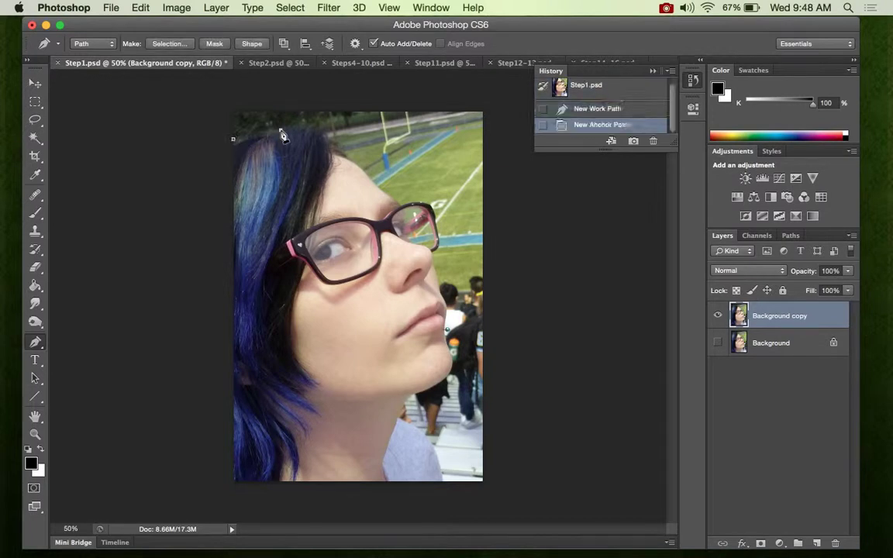
click(316, 139)
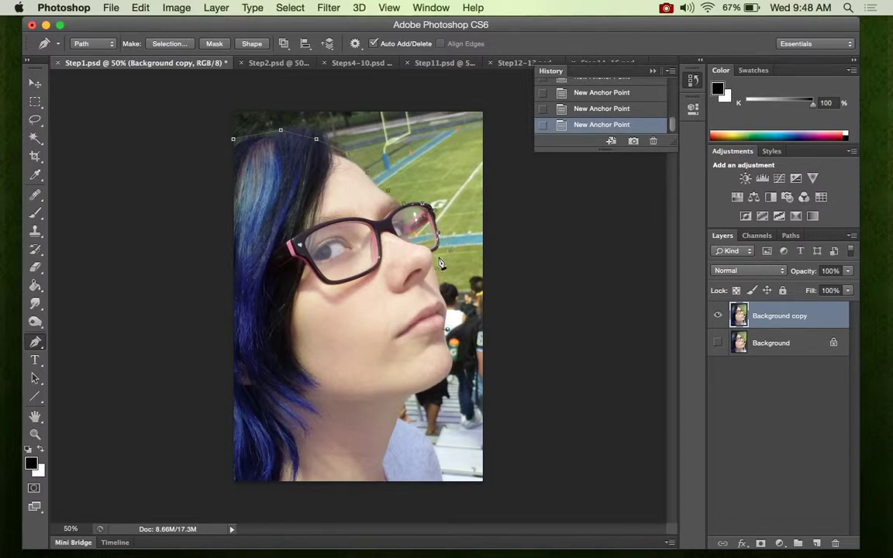
click(445, 301)
click(447, 328)
click(447, 335)
click(452, 359)
click(447, 392)
click(437, 416)
click(442, 461)
click(443, 483)
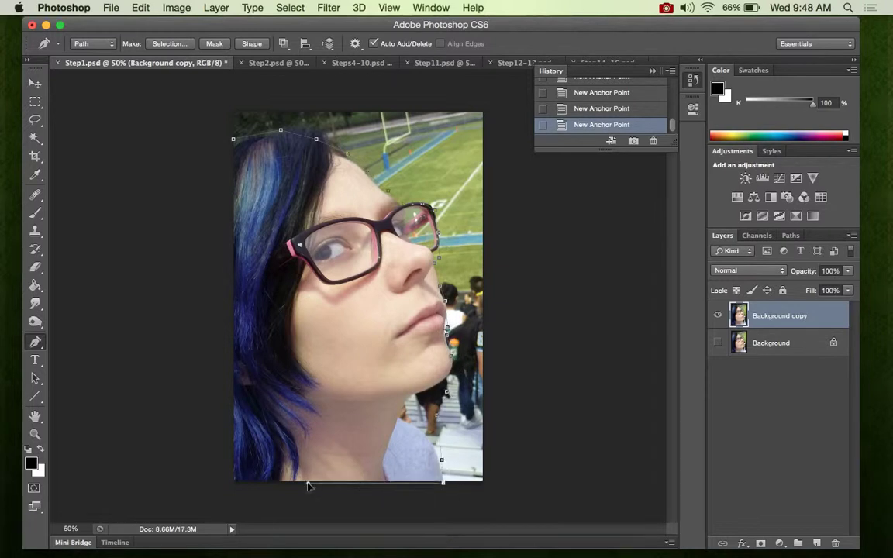
click(234, 483)
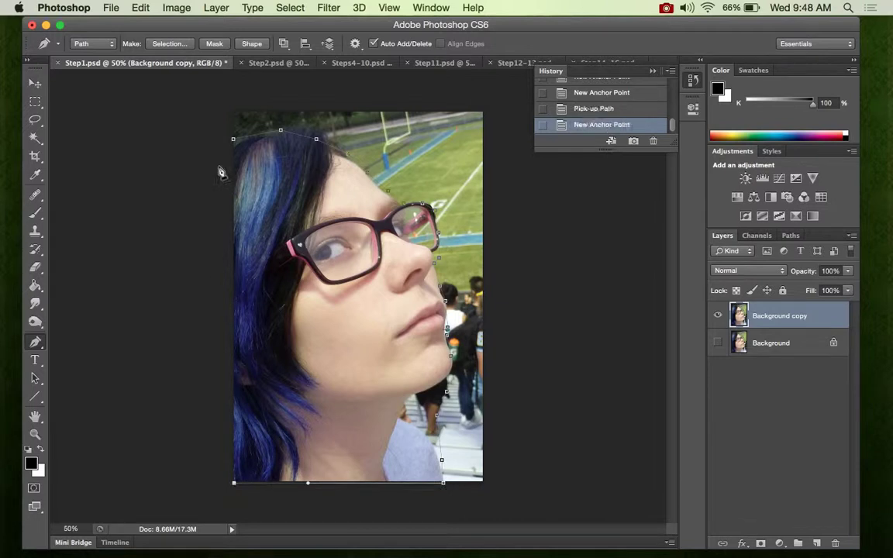
click(234, 140)
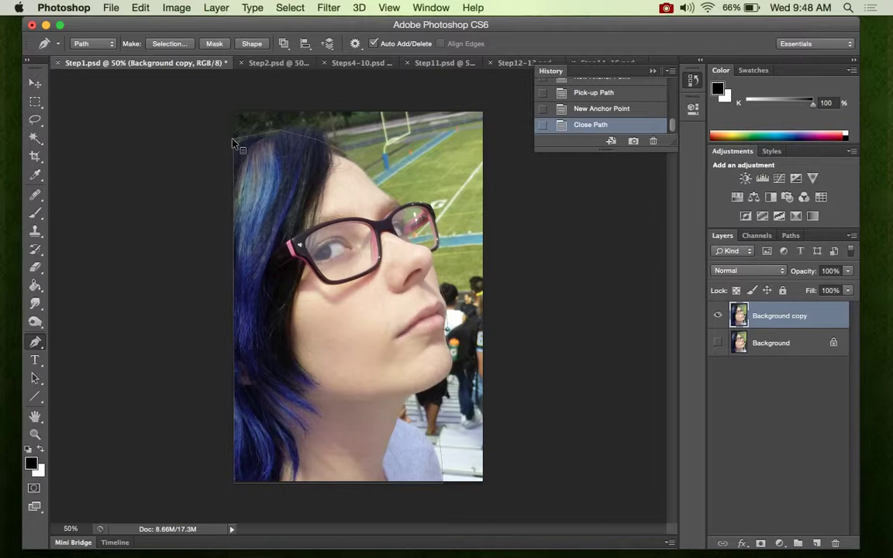
- Convert the closed path around the figure into a selection
right_click(233, 142)
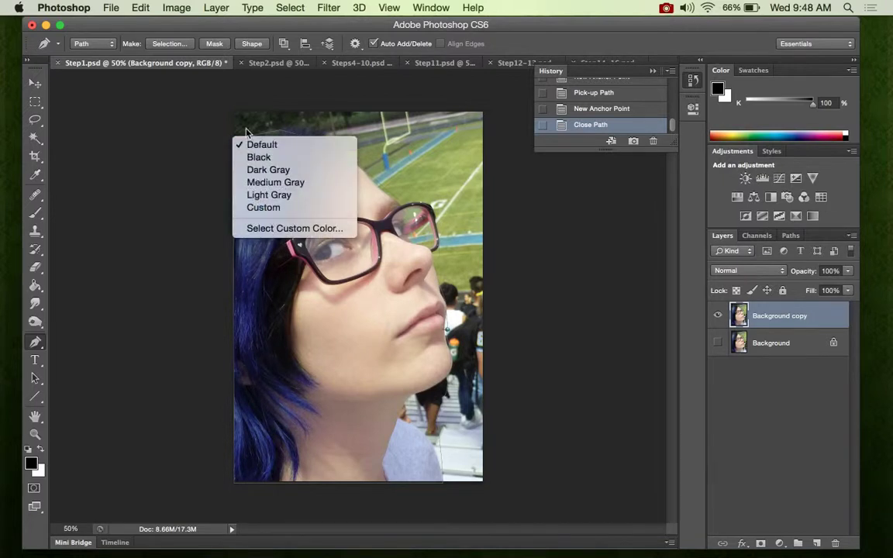
click(264, 135)
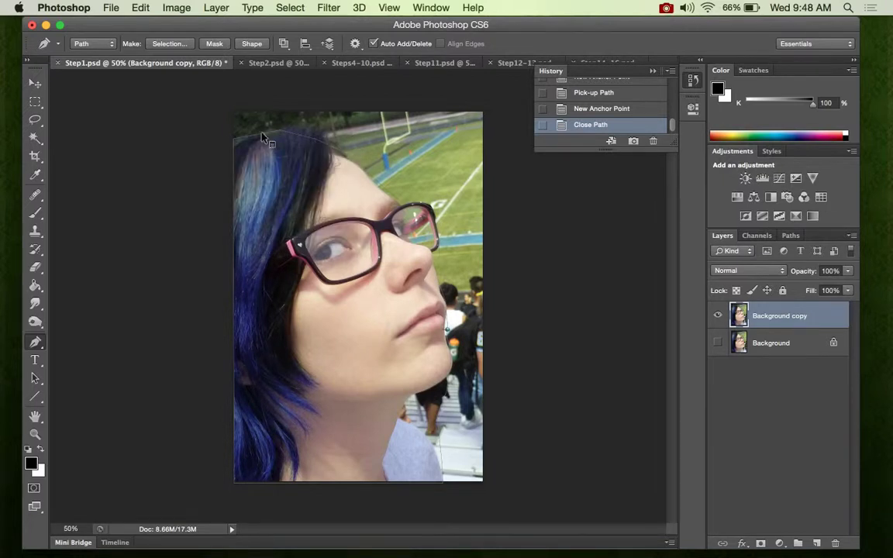
right_click(262, 137)
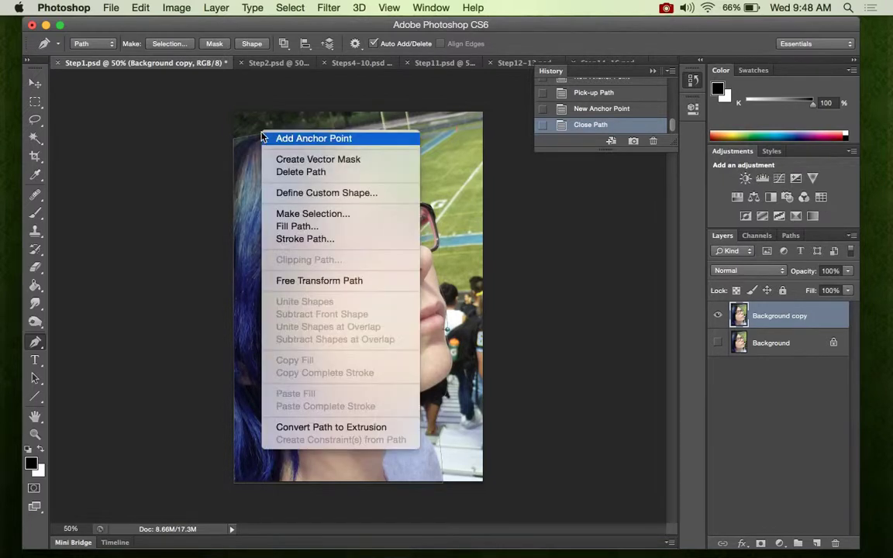
click(286, 217)
click(517, 213)
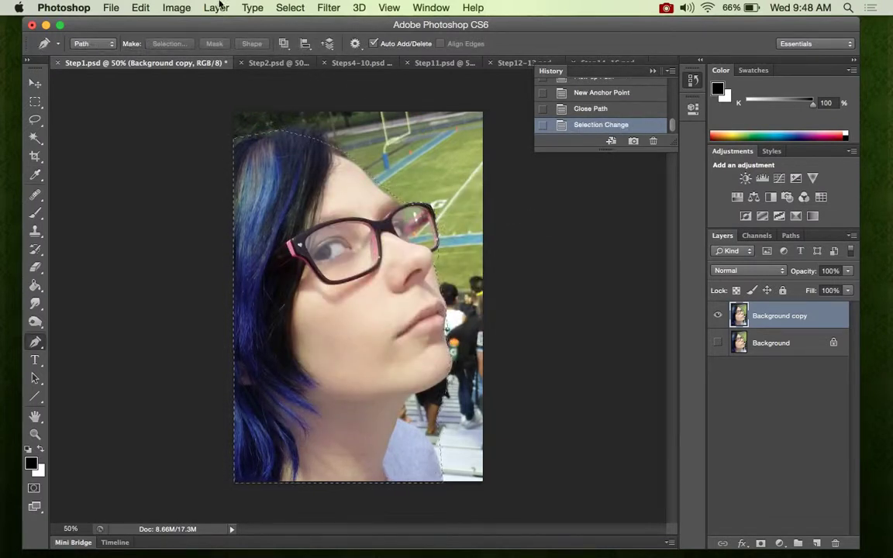
- Invert the selection, delete the background around the figure and deselect
click(291, 7)
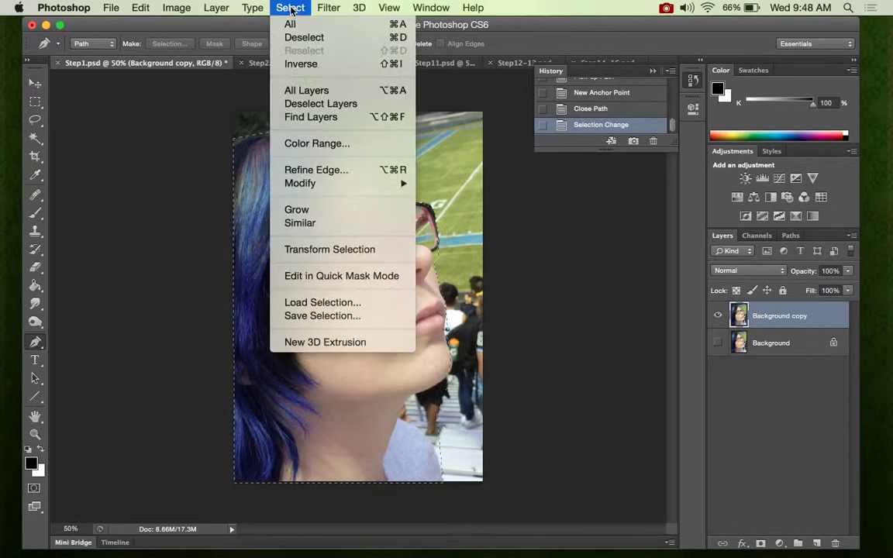
click(299, 64)
key(Delete)
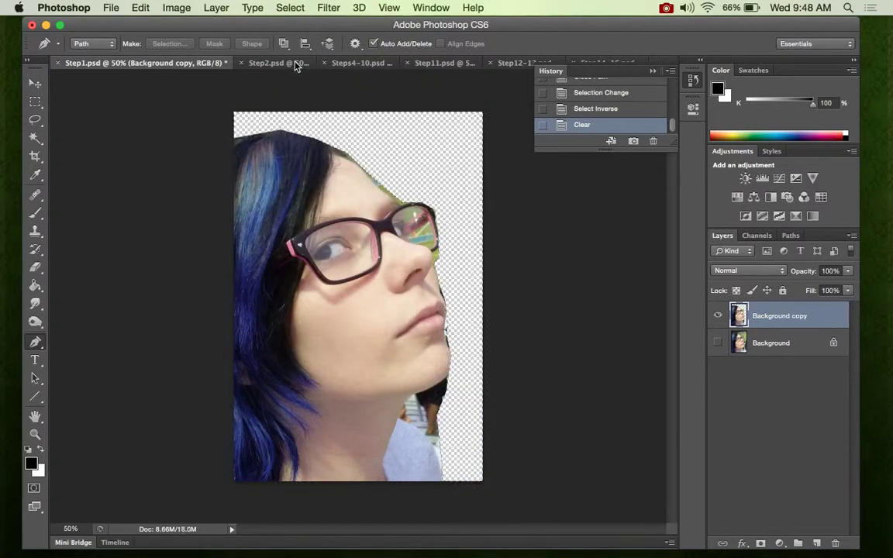
key(super+d)
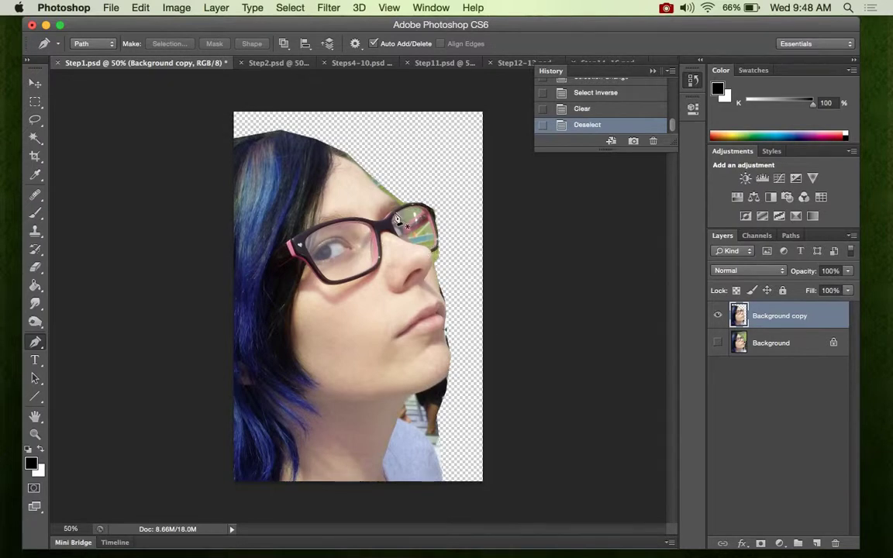
- Soften the cutout edge along the crown of the hair using the Eraser in Brush mode with a soft round 25 px brush
key(e)
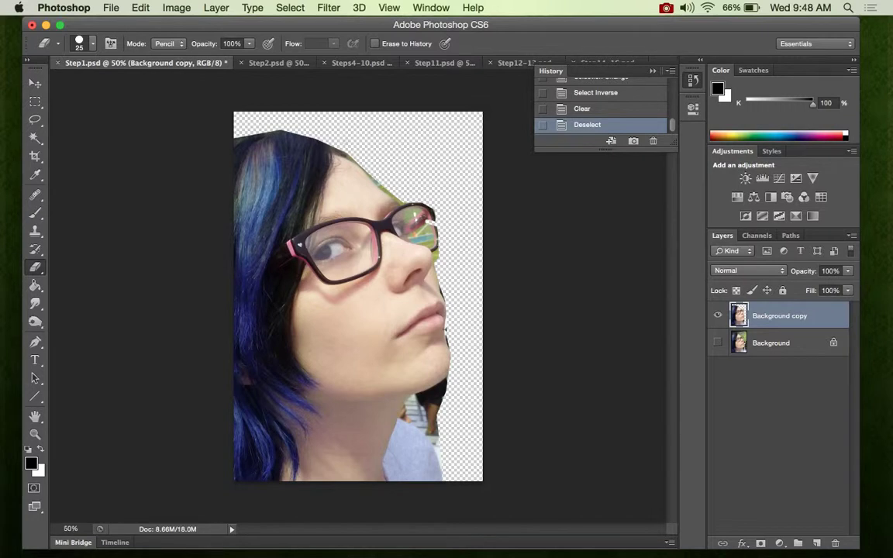
click(93, 43)
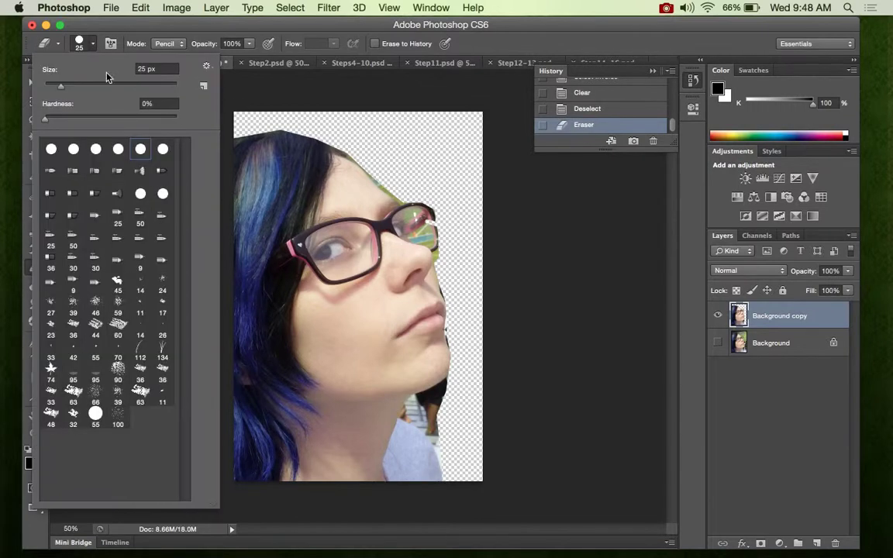
click(218, 85)
click(164, 44)
click(166, 34)
click(96, 48)
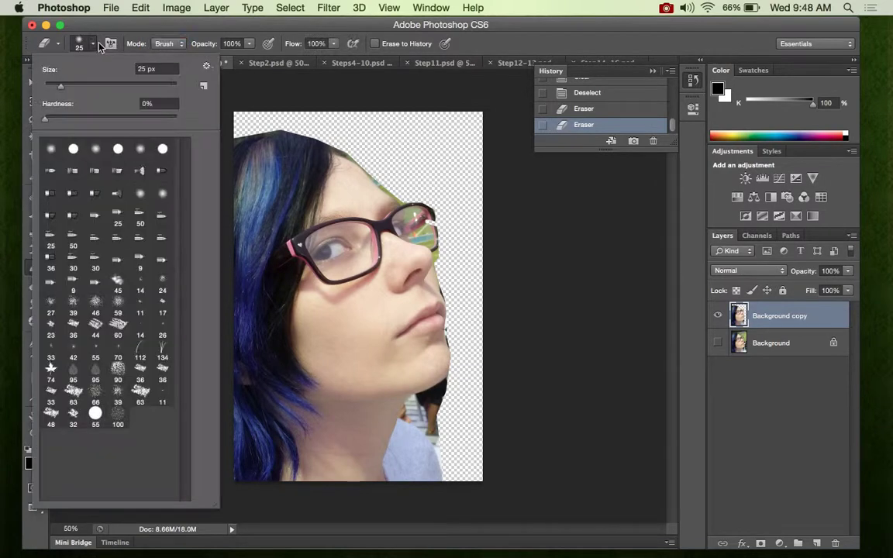
click(140, 148)
click(305, 128)
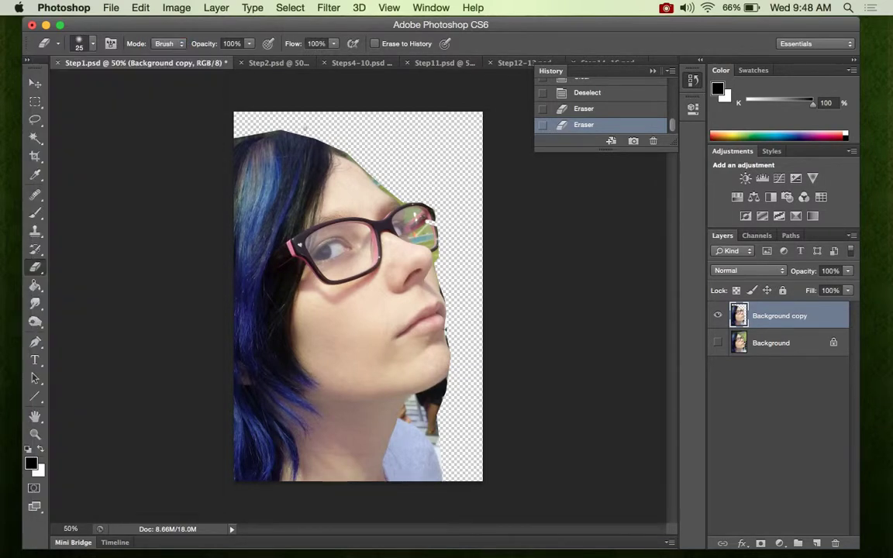
click(295, 129)
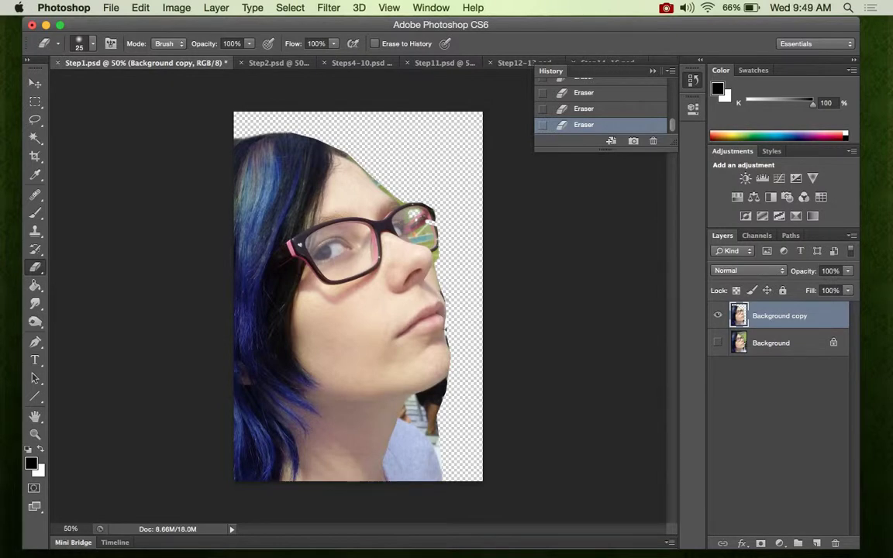
- Switch to the Steps4-10.psd document and select its Background copy layer
click(281, 64)
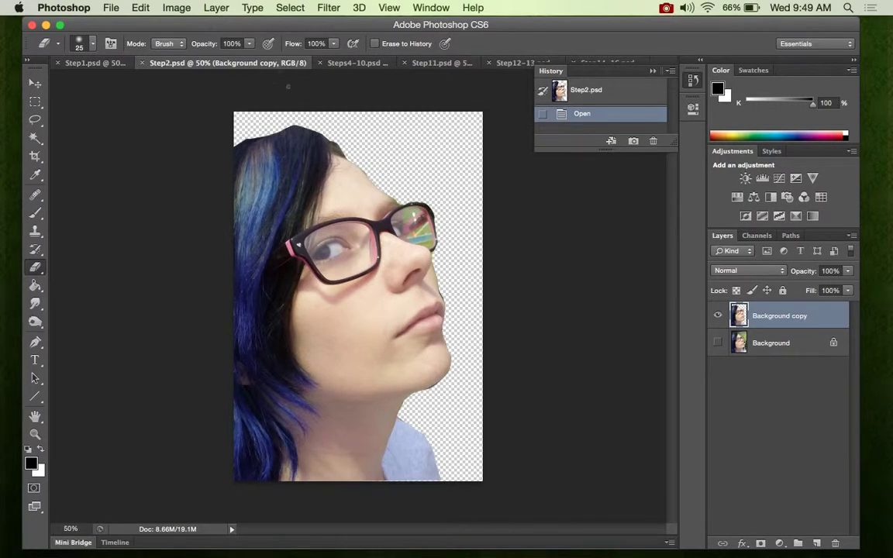
click(351, 63)
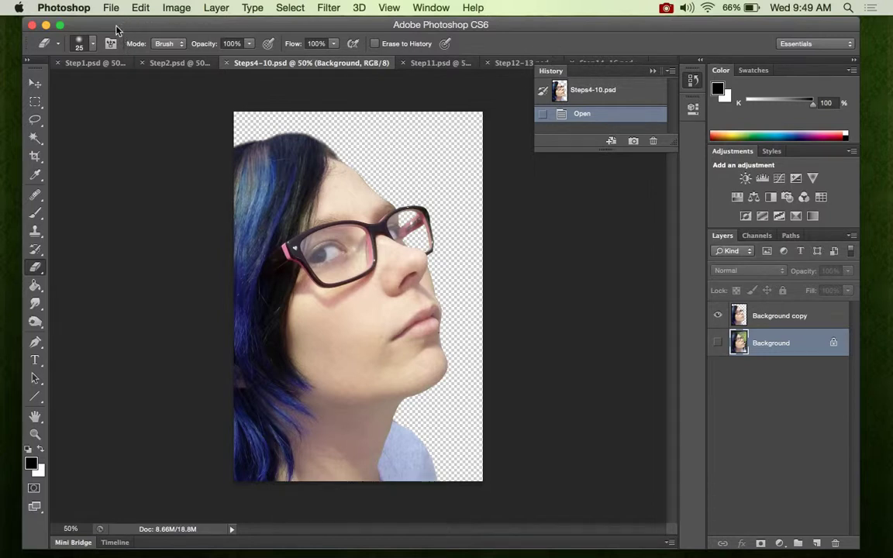
click(176, 10)
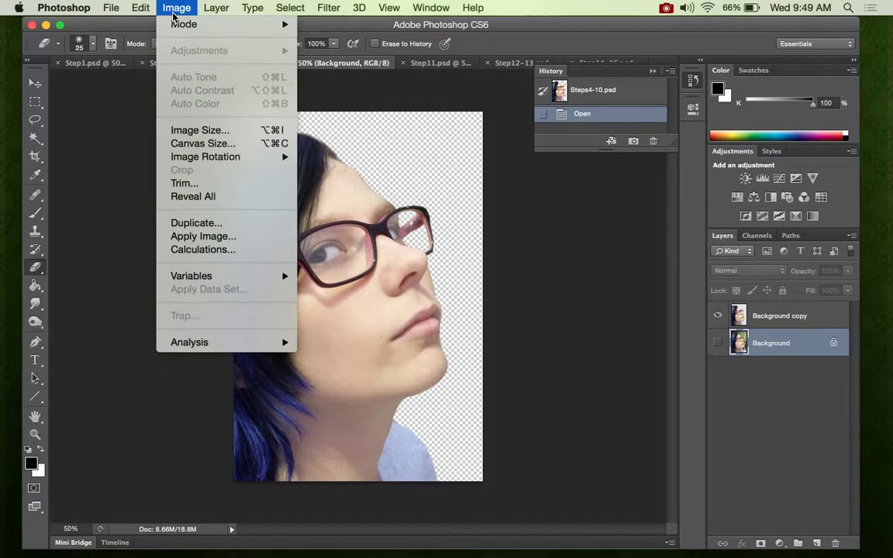
mouse_move(175, 22)
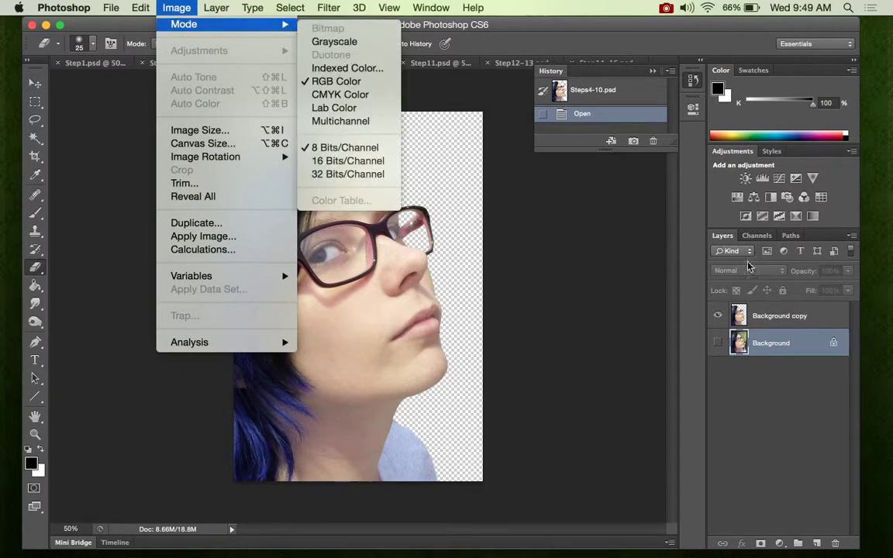
click(699, 289)
click(762, 317)
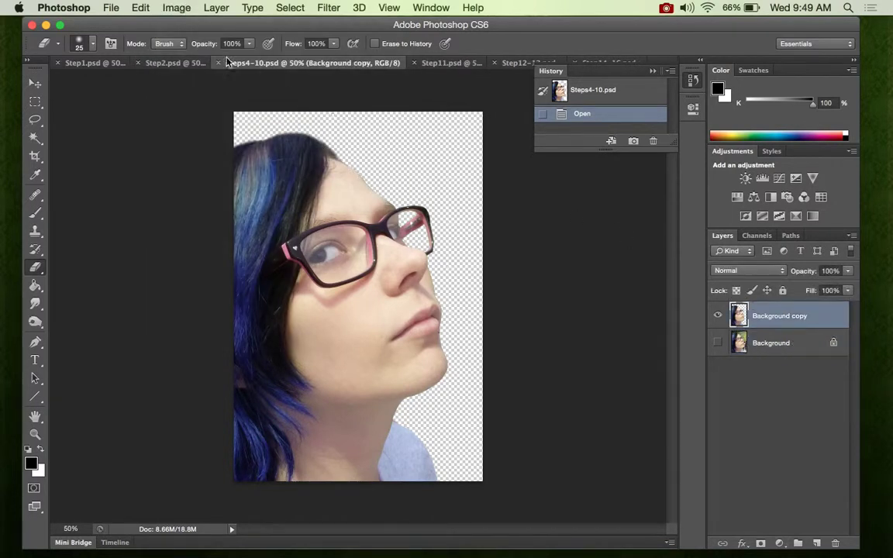
- Apply a Threshold adjustment with level 148 to the Background copy layer
click(176, 7)
mouse_move(219, 54)
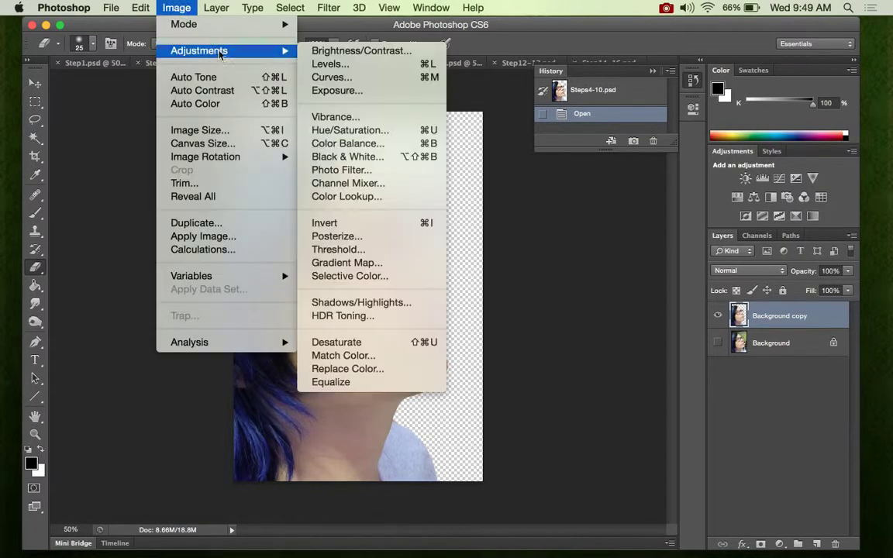
click(339, 250)
mouse_move(588, 286)
mouse_down()
mouse_move(514, 283)
mouse_move(674, 283)
mouse_move(600, 276)
mouse_up()
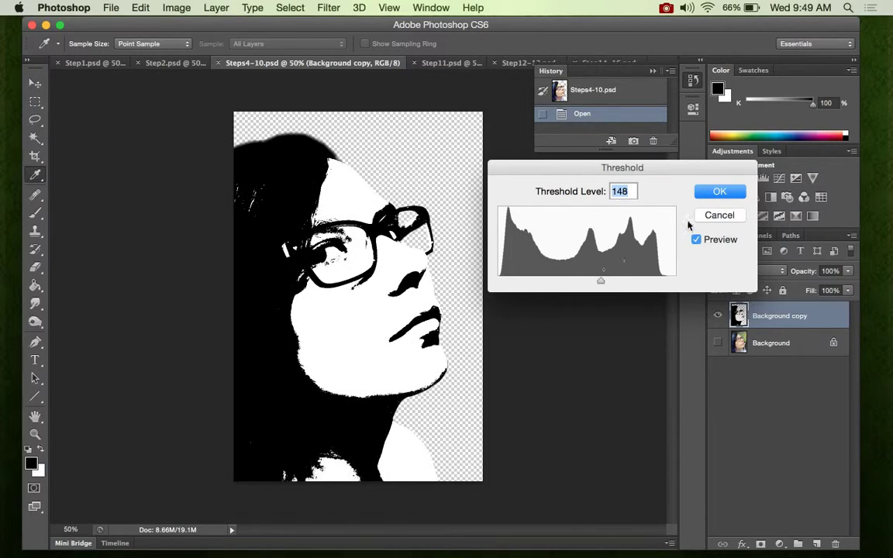
click(718, 193)
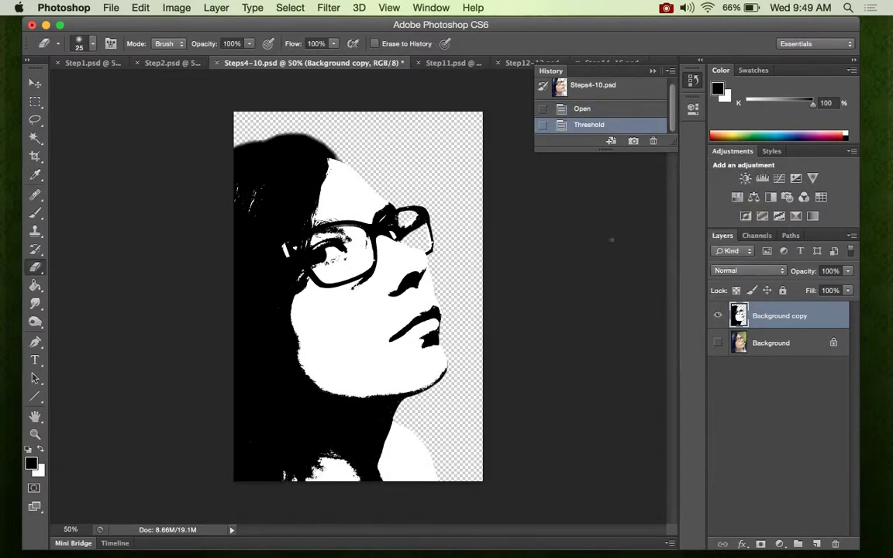
- Erase the black specks beneath the eye inside the near lens, using the Eraser in Pencil mode at 25 px
key(z)
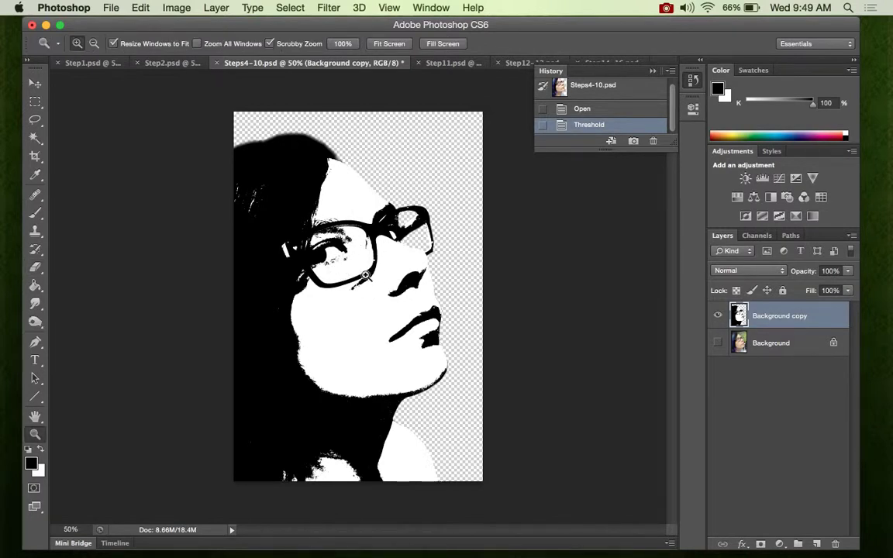
key(e)
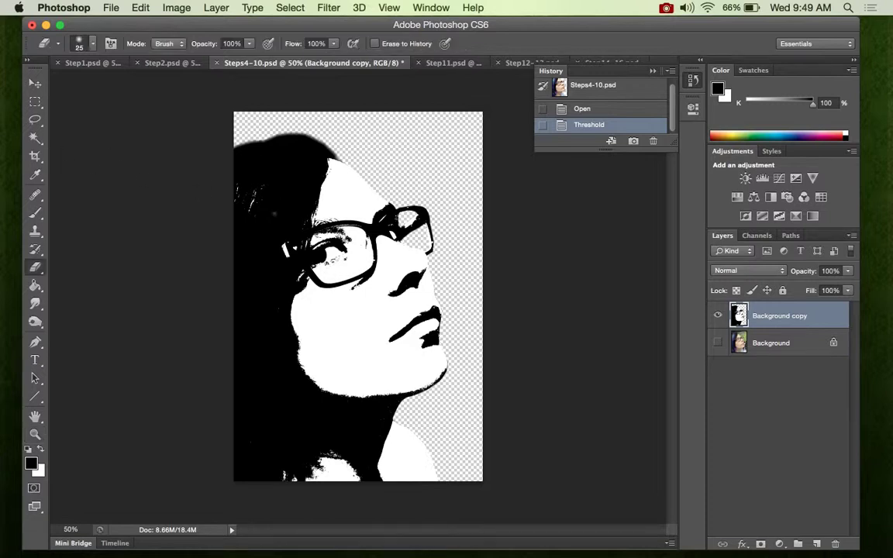
click(165, 50)
click(171, 60)
click(167, 44)
click(169, 34)
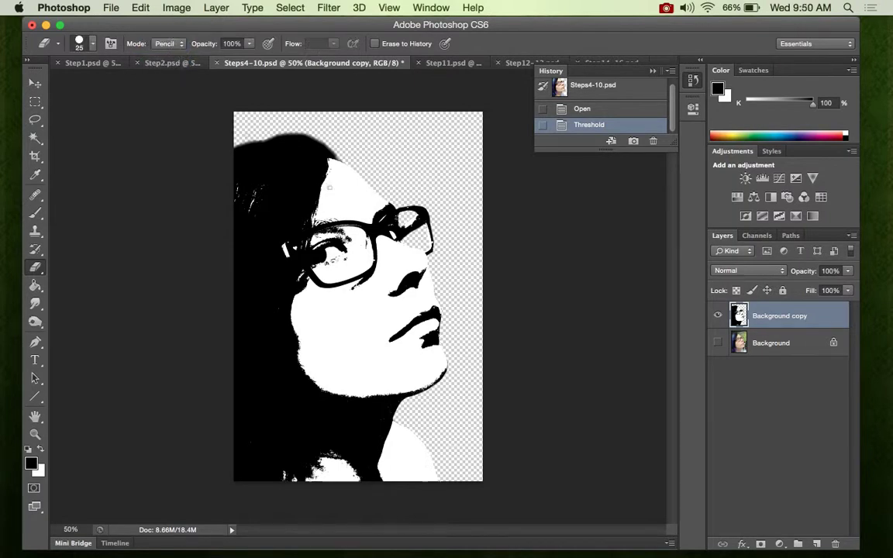
key(z)
mouse_move(318, 237)
mouse_down()
mouse_move(361, 259)
mouse_move(329, 260)
mouse_move(353, 259)
mouse_up()
key(e)
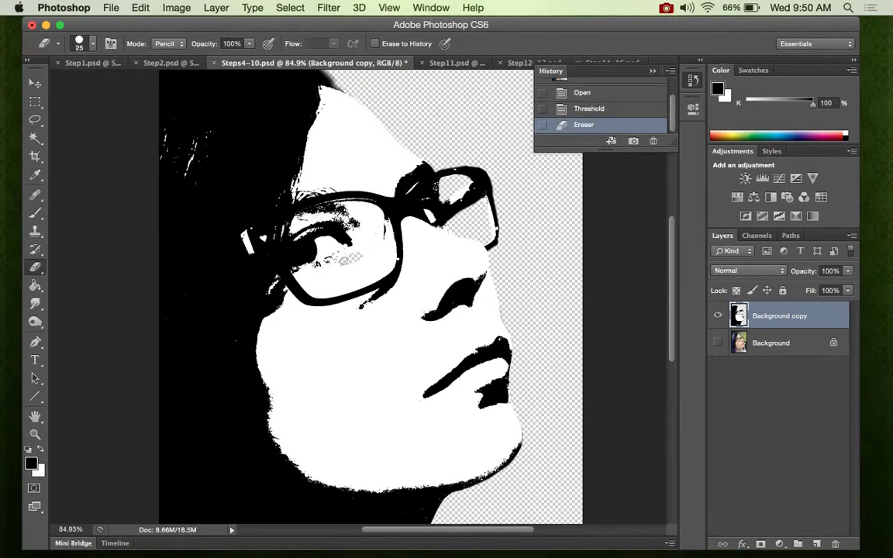
click(345, 259)
click(353, 257)
click(327, 265)
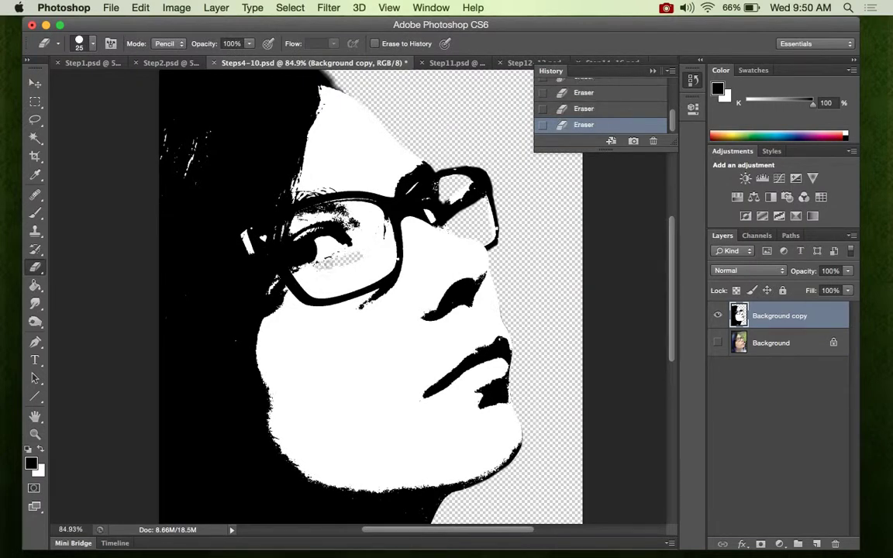
- Delete the white areas inside the near lens, on the face and on the forehead with the Magic Wand, and deselect
click(34, 137)
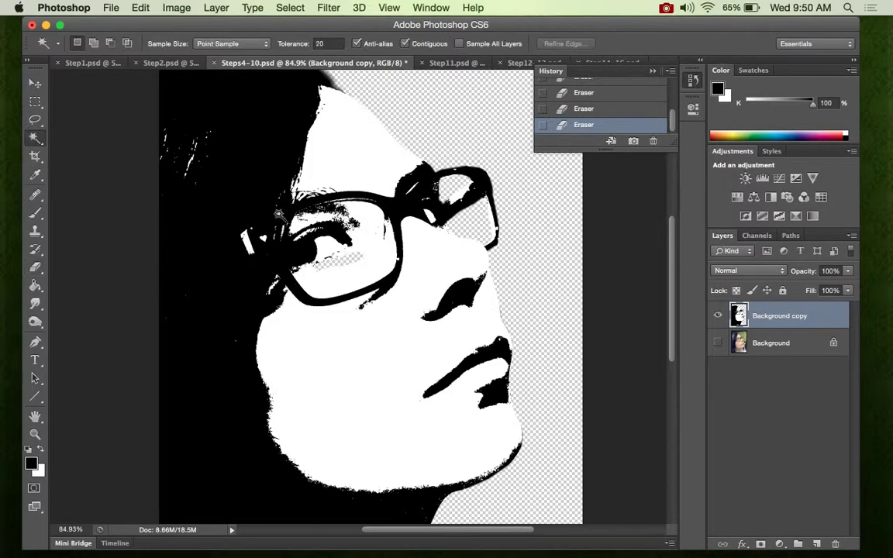
click(378, 265)
key(Delete)
click(383, 357)
key(Delete)
click(359, 170)
key(Delete)
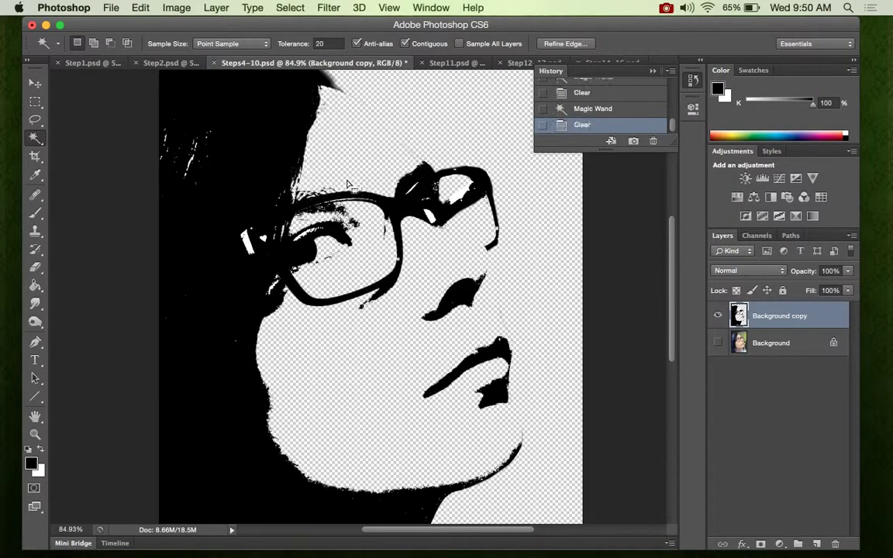
key(super+d)
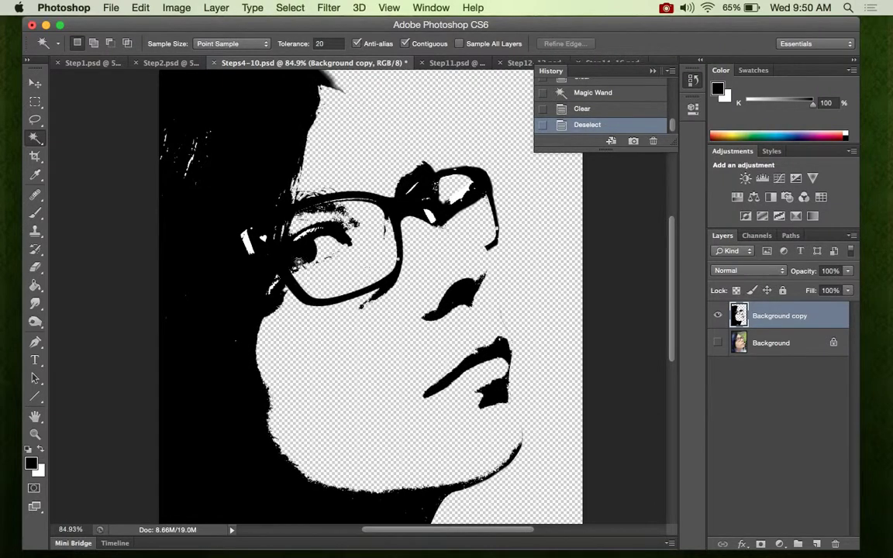
- Erase the stray specks around the iris and below the near lens with the Eraser in Pencil mode at 25 px
key(e)
click(298, 234)
click(299, 232)
click(300, 232)
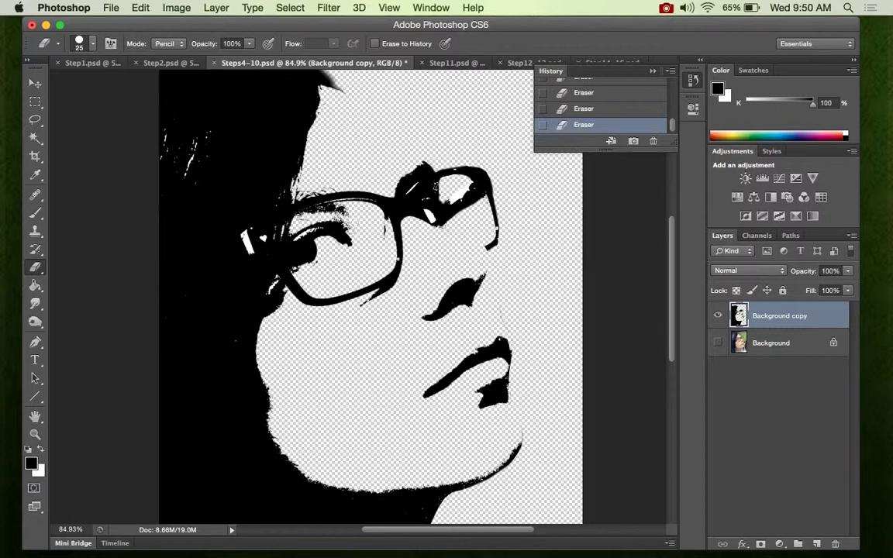
- Switch to the Step11.psd document
key(z)
drag(373, 249, 353, 242)
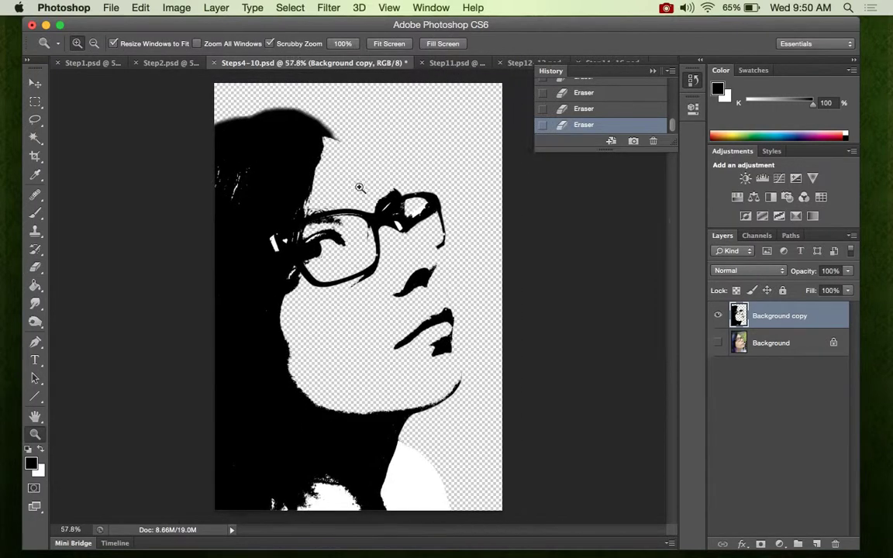
click(454, 64)
click(277, 65)
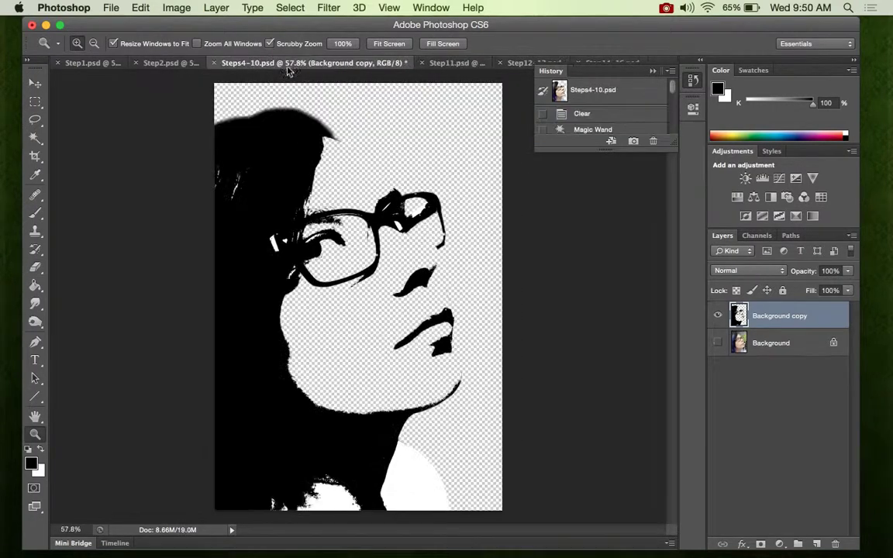
click(446, 65)
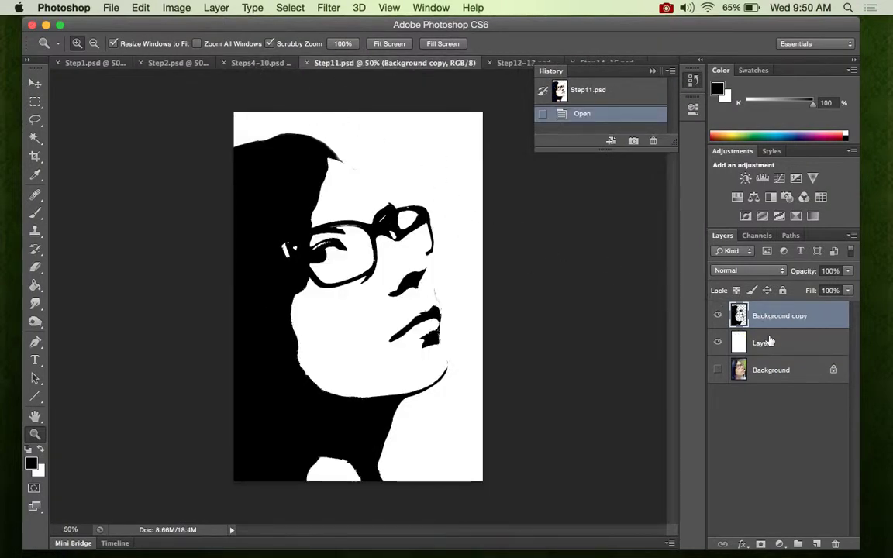
- Show the Background photo and temporarily hide the white Layer 1 to compare the stencil with the face's real outline
drag(371, 255, 366, 267)
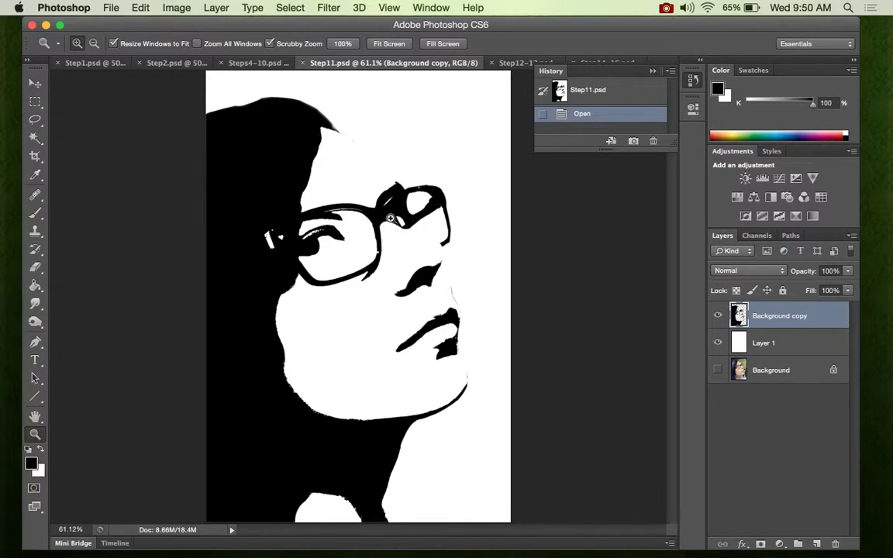
drag(371, 193, 531, 249)
click(718, 370)
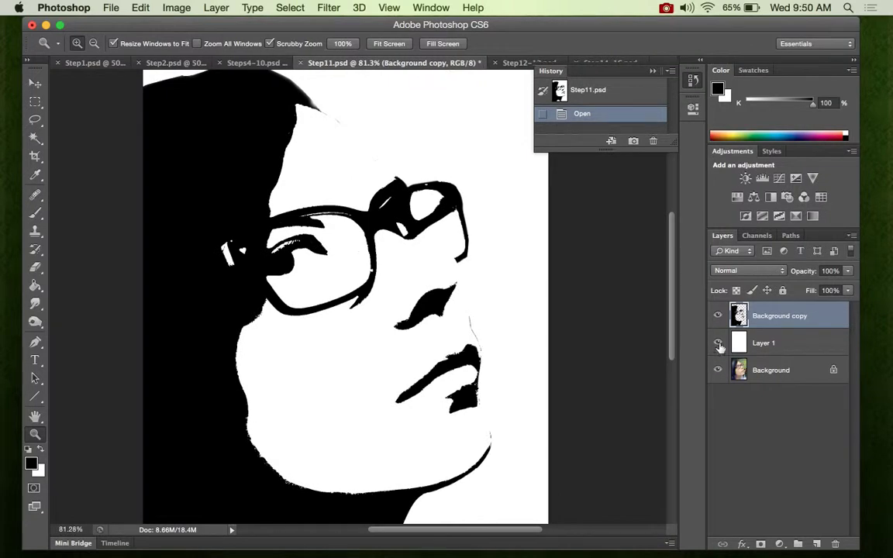
click(718, 343)
scroll(677, 341, down, 5)
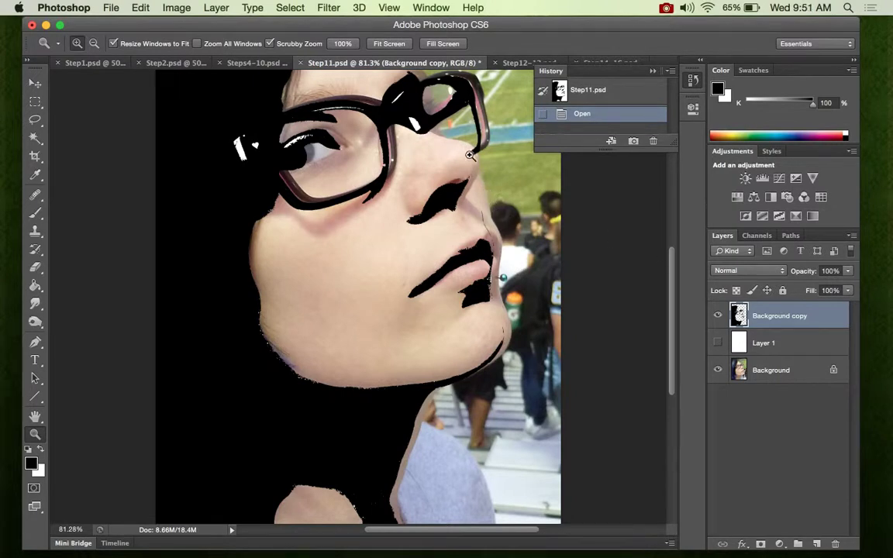
drag(673, 285, 674, 245)
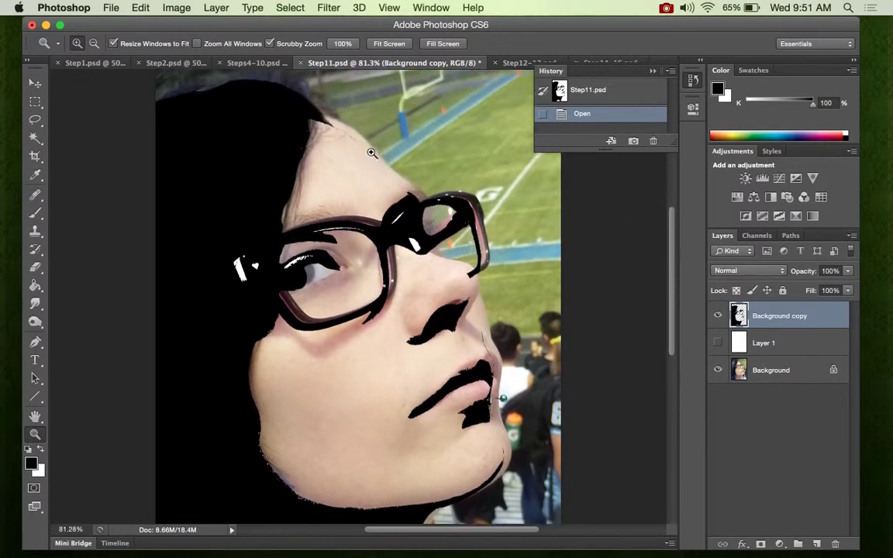
click(718, 342)
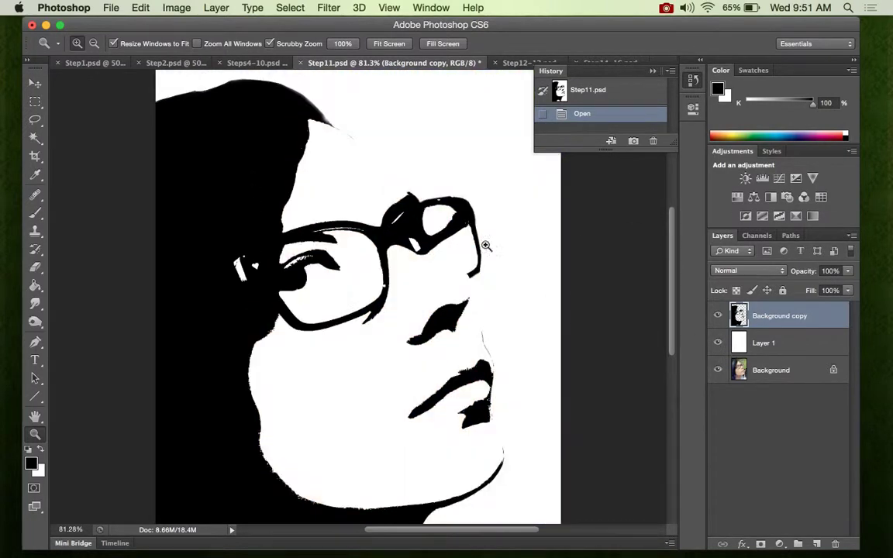
- Draw the missing black outlines at the forehead, brow and nose tip on the Background copy layer with a 15 px Pencil
key(b)
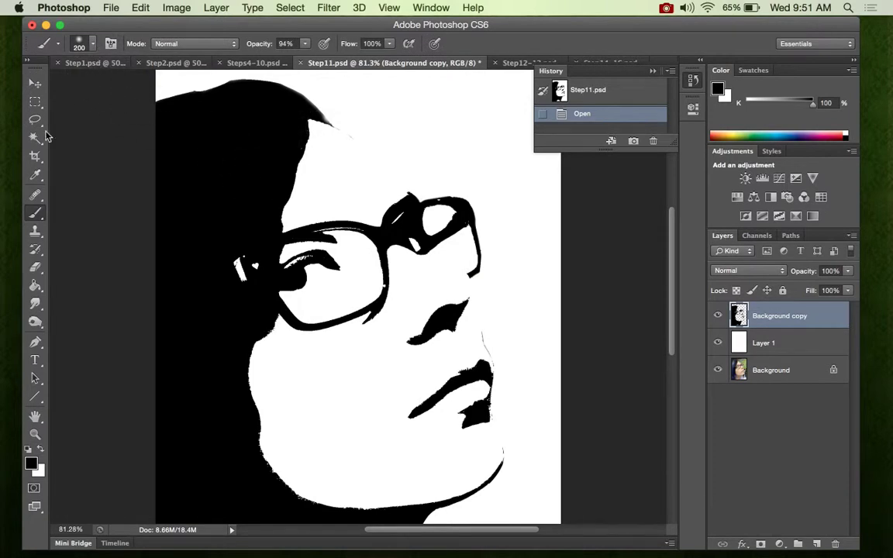
click(38, 216)
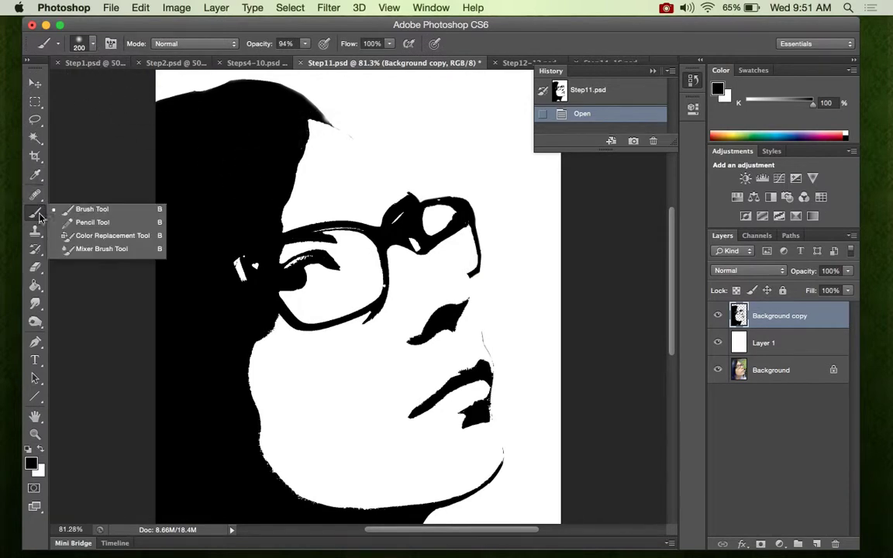
click(84, 223)
key(bracketleft)
key(bracketleft)
key(bracketleft)
key(bracketleft)
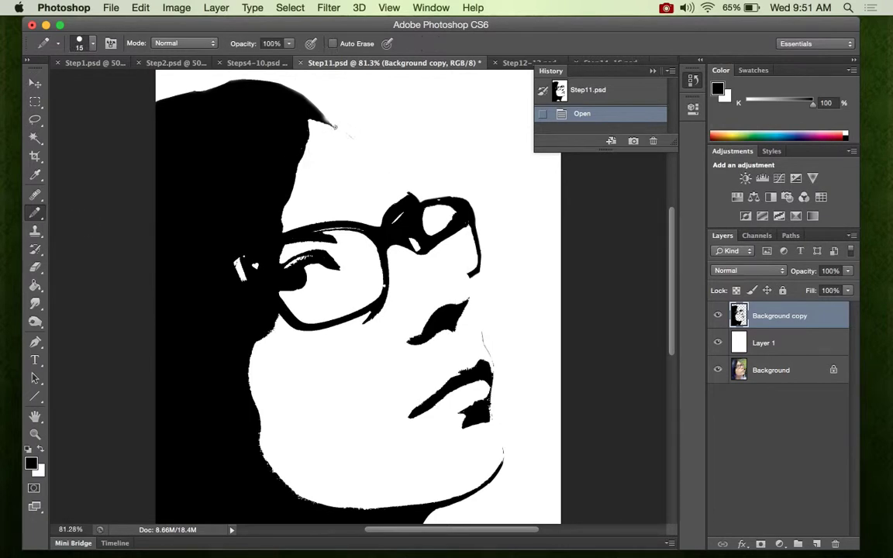
drag(331, 126, 347, 140)
key(z)
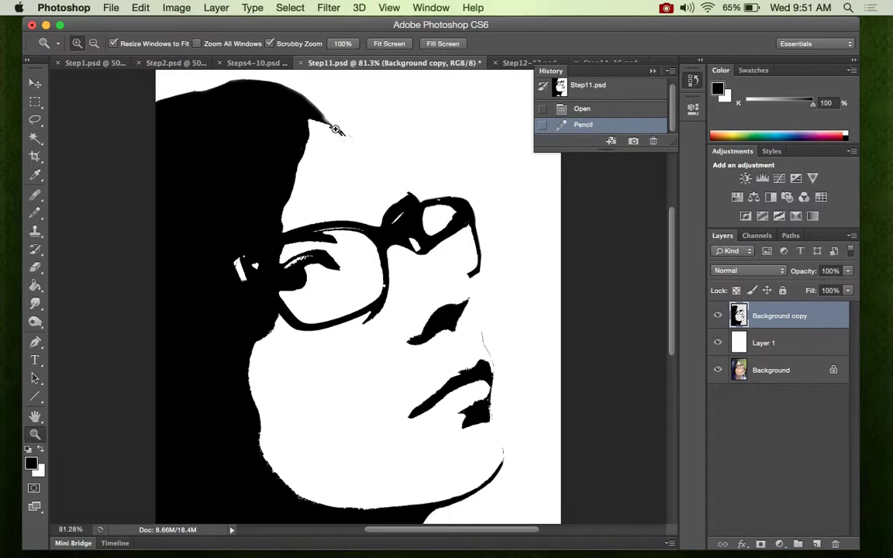
key(b)
click(350, 139)
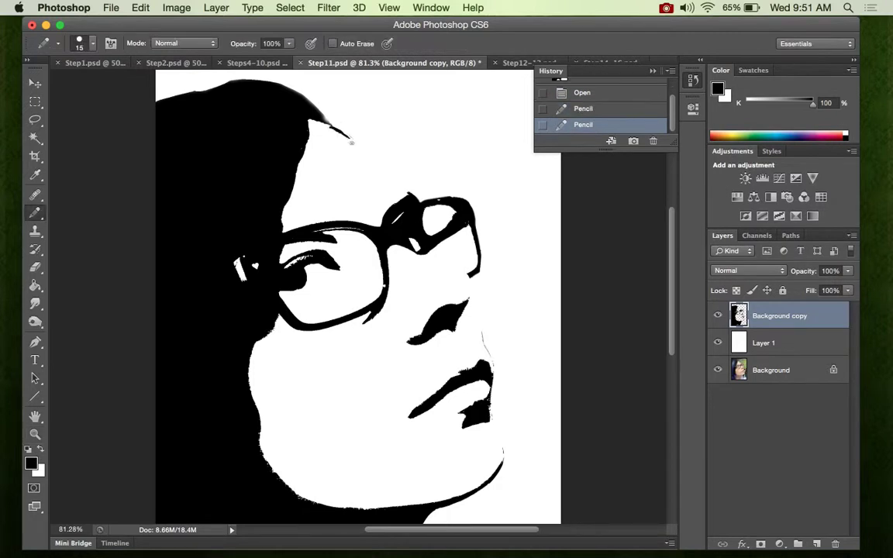
click(353, 141)
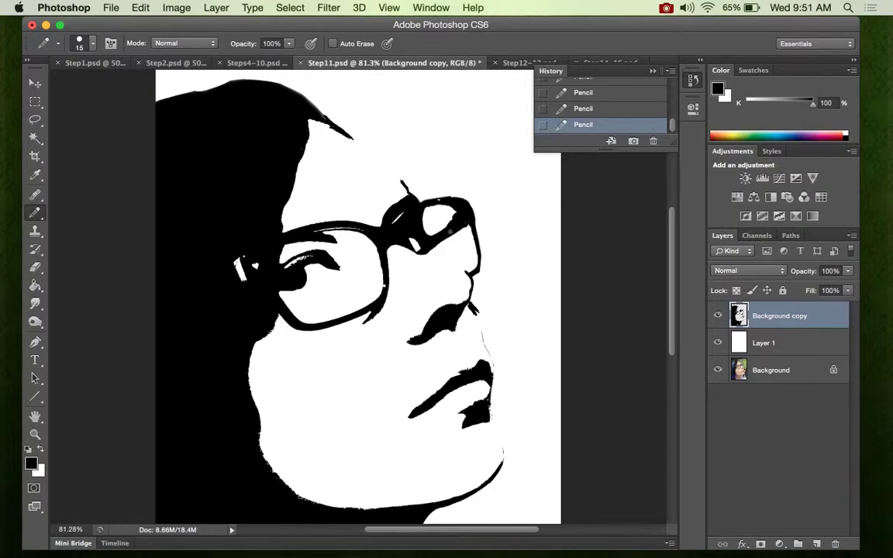
- Switch to the Step12-13.psd document
key(z)
drag(420, 235, 344, 206)
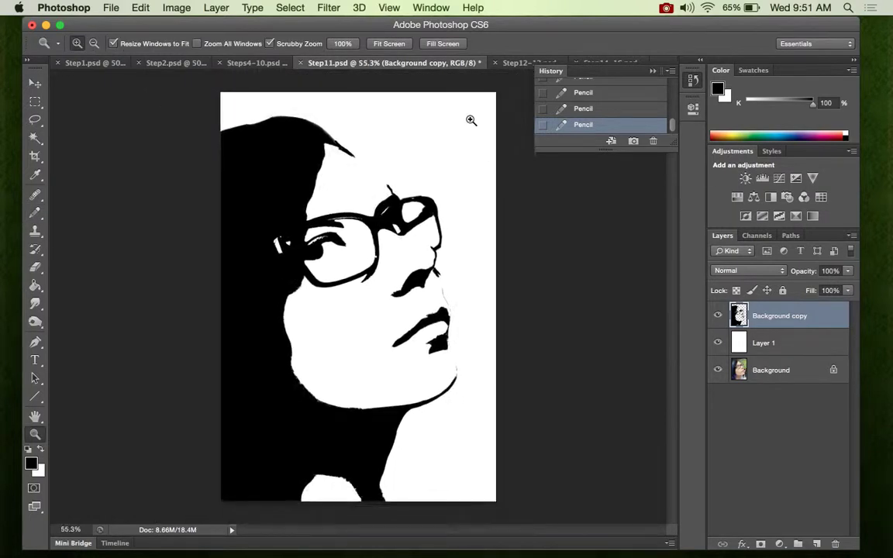
click(514, 63)
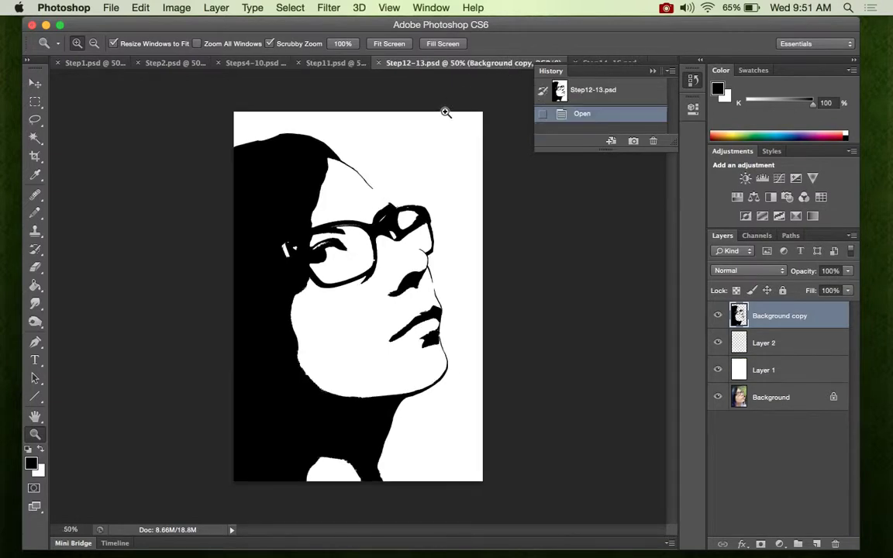
drag(352, 176, 339, 136)
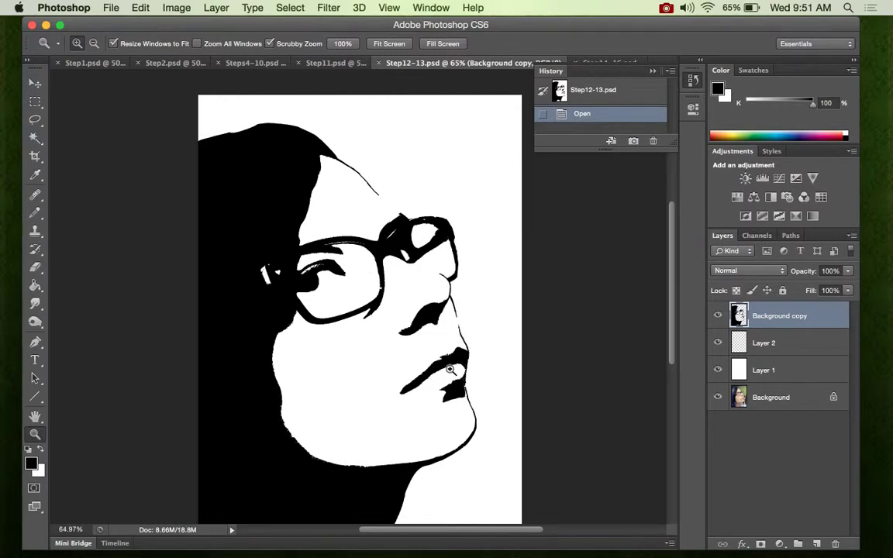
drag(345, 291, 247, 305)
- Set the foreground colour to red #af3838 and fill the black portrait shape on Background copy with the Paint Bucket
click(34, 286)
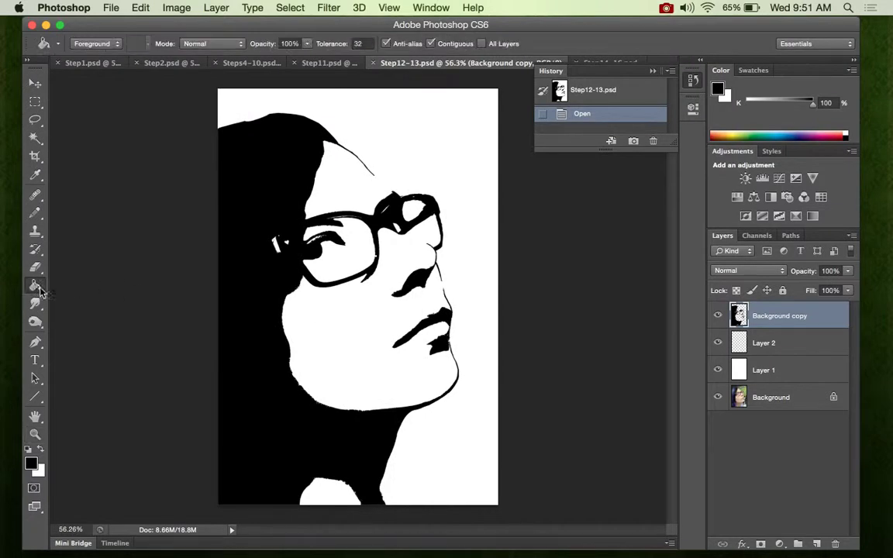
click(32, 463)
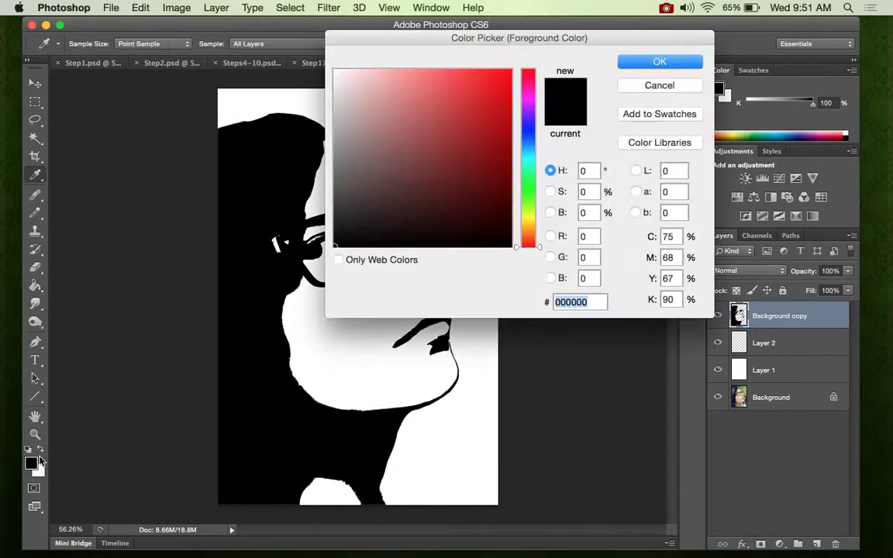
drag(446, 143, 464, 121)
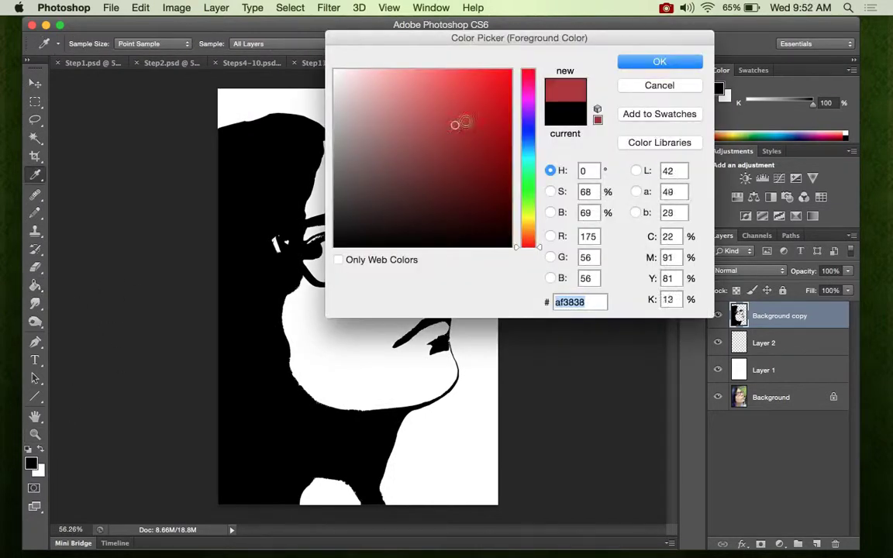
click(644, 61)
click(245, 335)
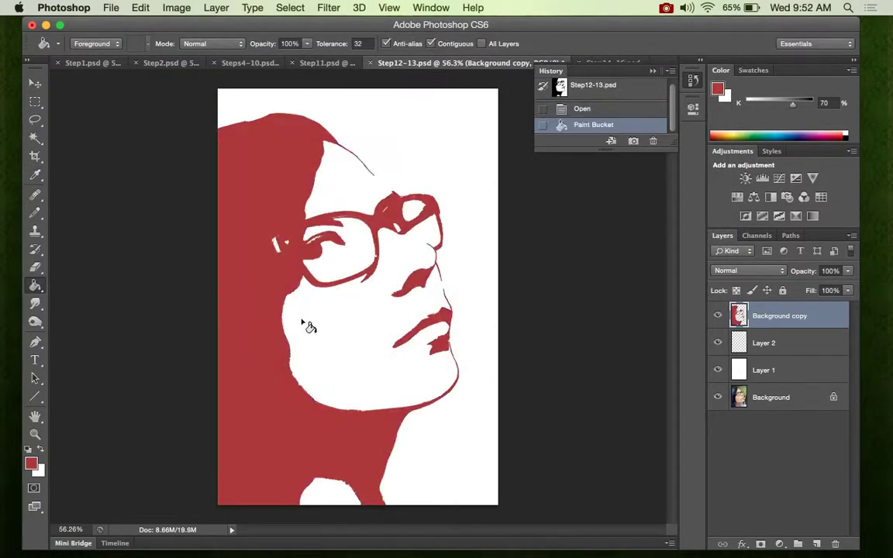
double_click(764, 317)
key(Return)
double_click(818, 319)
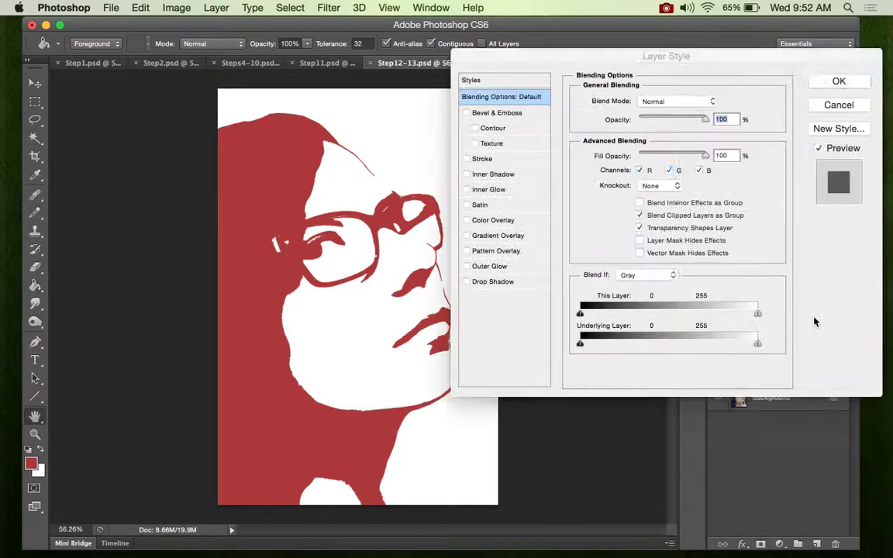
click(823, 111)
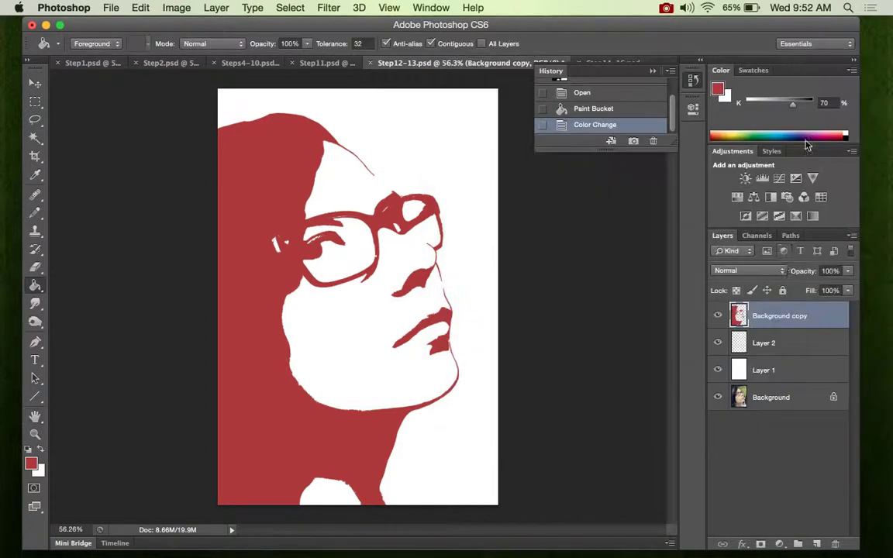
- Duplicate the red Background copy layer twice within Step12-13.psd, keeping the suggested names
right_click(788, 320)
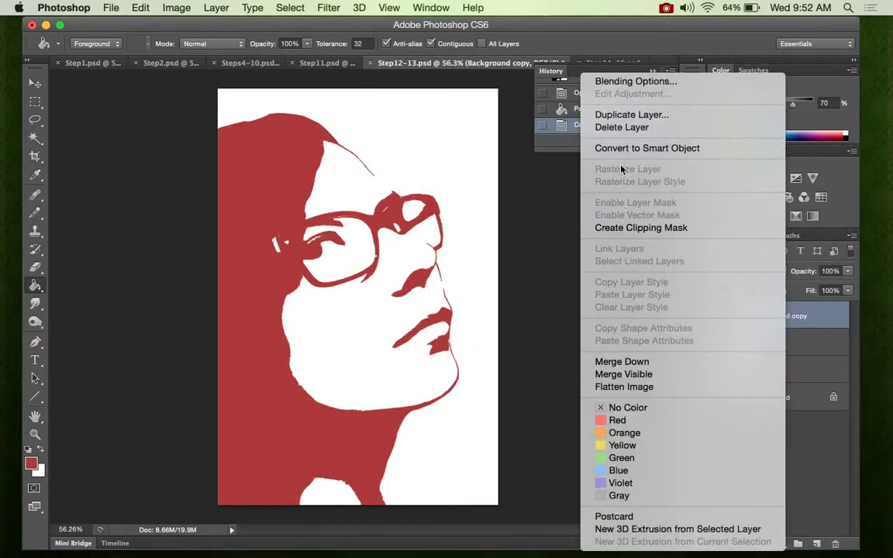
click(632, 114)
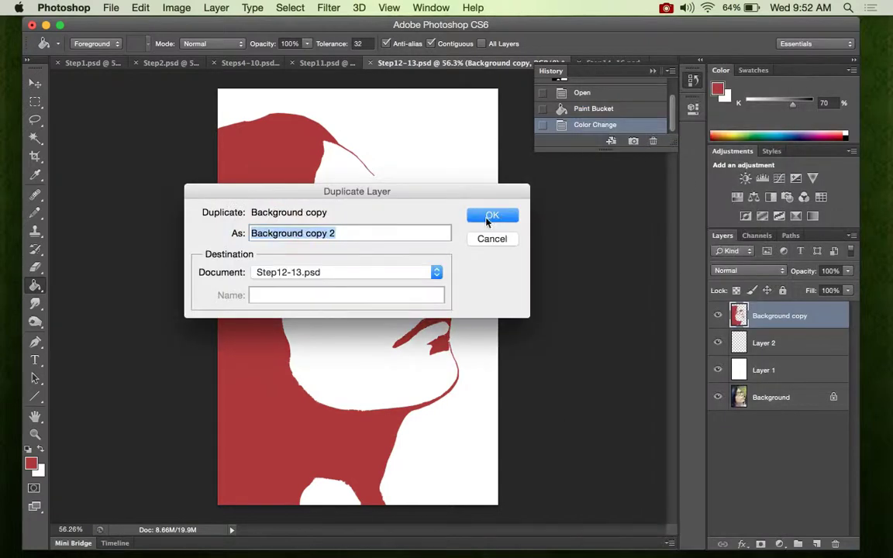
click(485, 220)
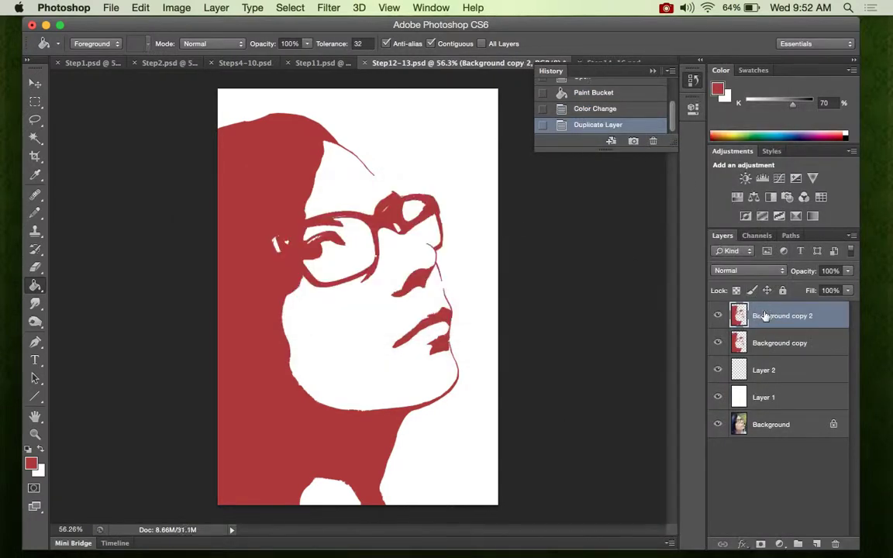
click(773, 335)
right_click(774, 318)
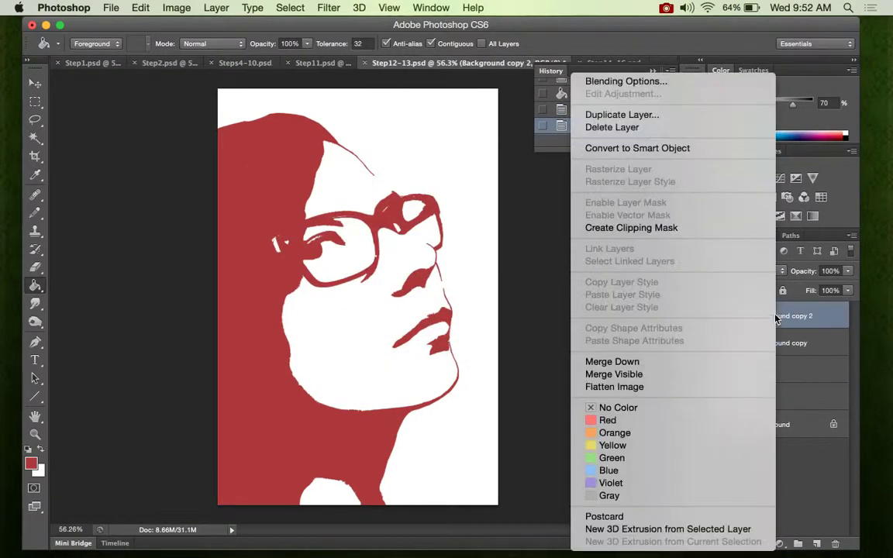
click(625, 115)
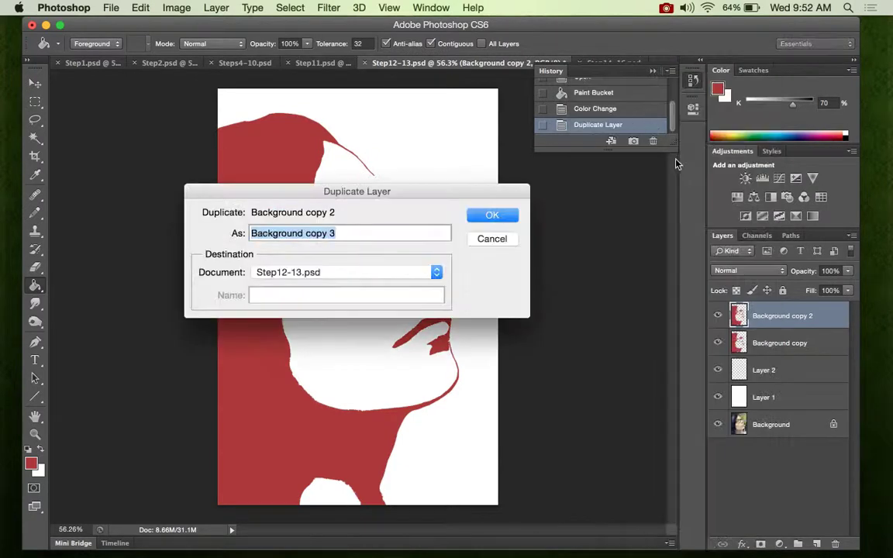
click(493, 216)
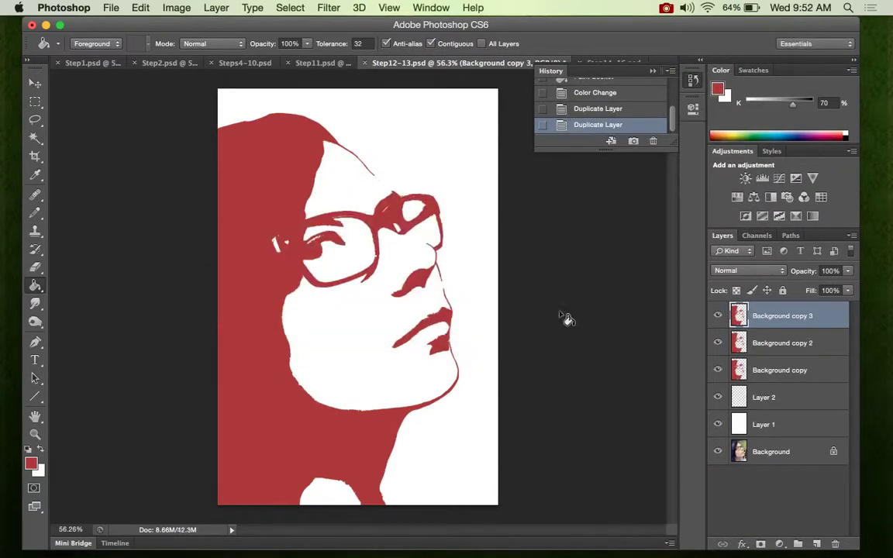
- Set the background colour to yellow #d1cc38, swap it to the foreground, and fill the portrait shape on Background copy 3 with it
click(38, 471)
click(527, 220)
drag(463, 95, 464, 101)
click(645, 63)
click(264, 369)
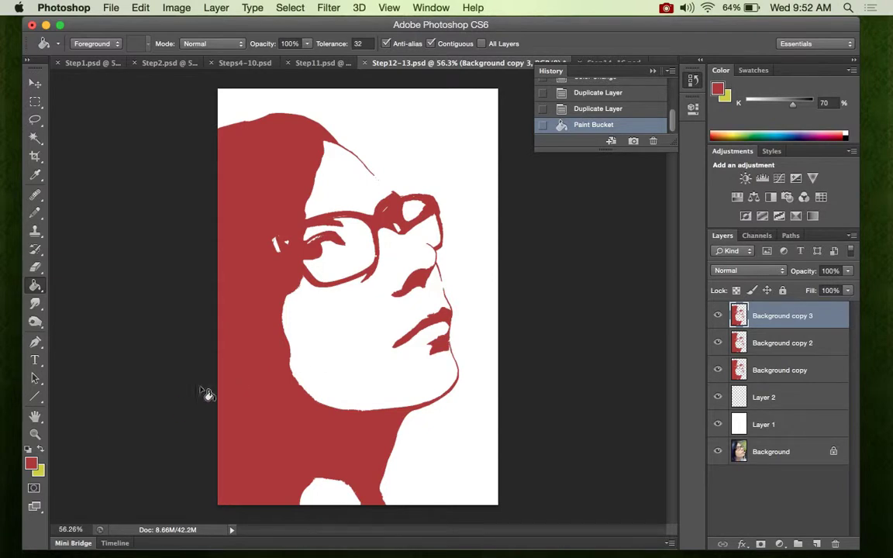
key(z)
key(x)
key(g)
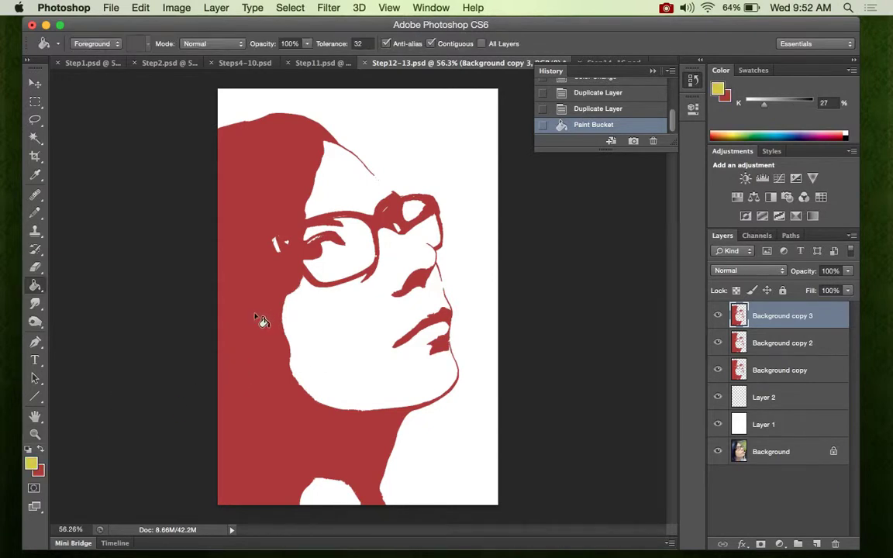
click(259, 321)
- Hide Background copy 3, set the foreground colour to blue #383fd1, and fill the portrait shape on Background copy 2 with the Paint Bucket
click(718, 316)
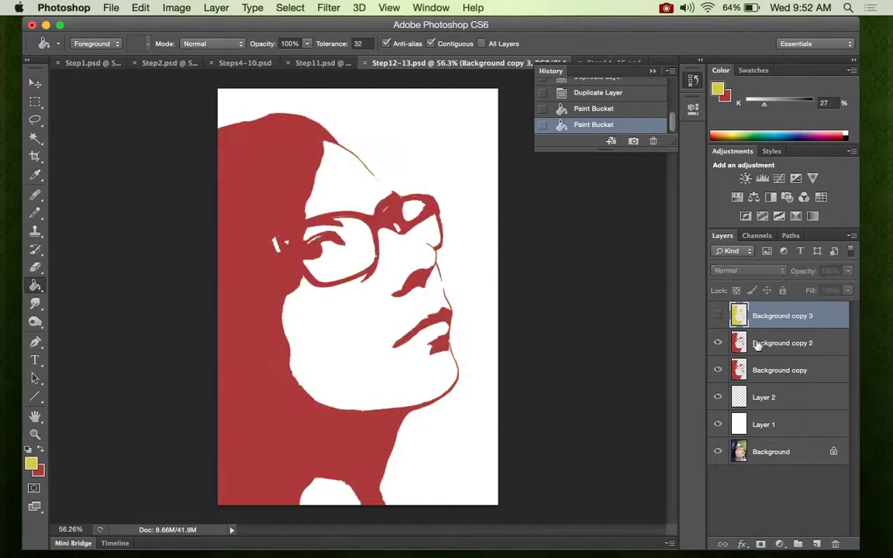
click(737, 342)
click(31, 463)
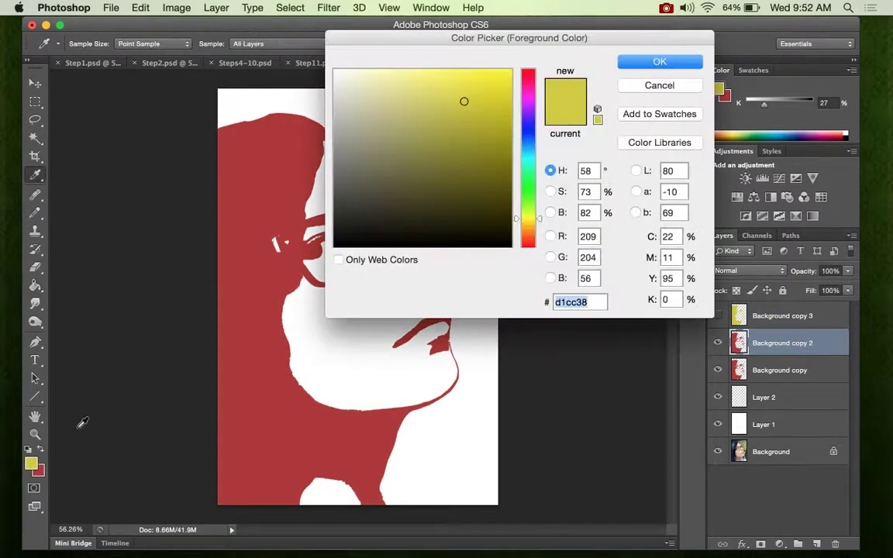
click(527, 130)
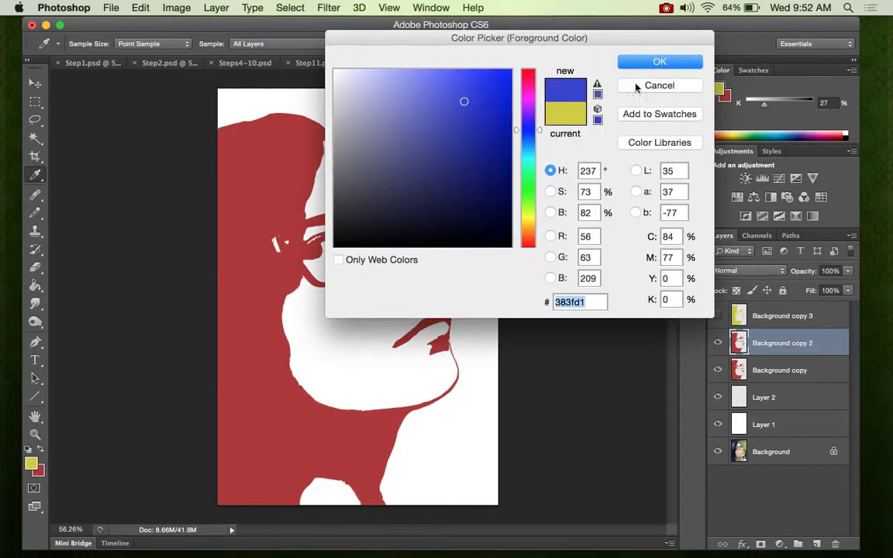
click(659, 62)
key(g)
click(250, 332)
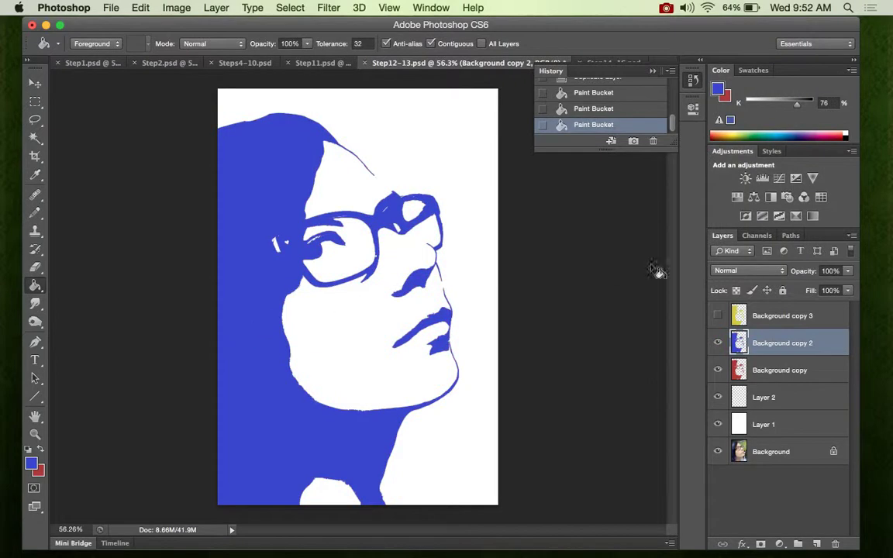
- Show Background copy 3 again and rotate the yellow portrait clockwise by about 4.35° with Free Transform
click(717, 315)
click(772, 316)
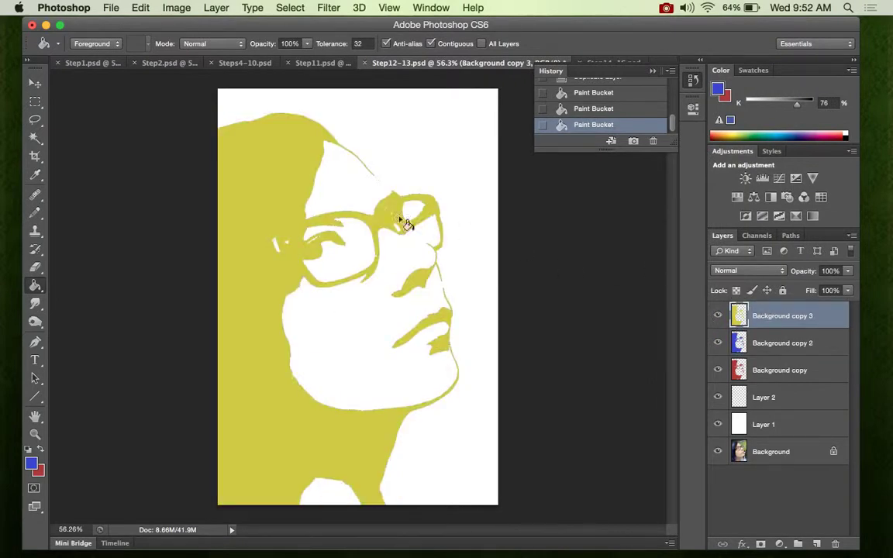
key(super+t)
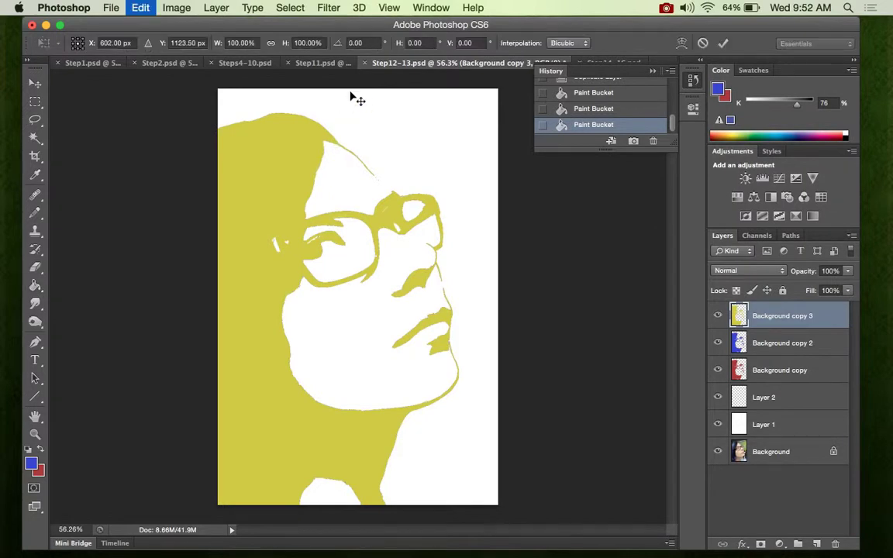
drag(468, 102, 480, 110)
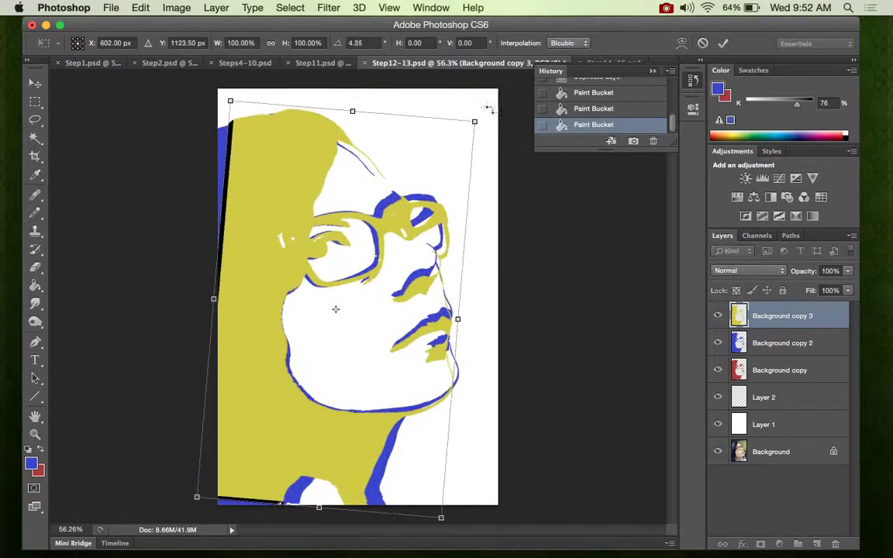
click(723, 43)
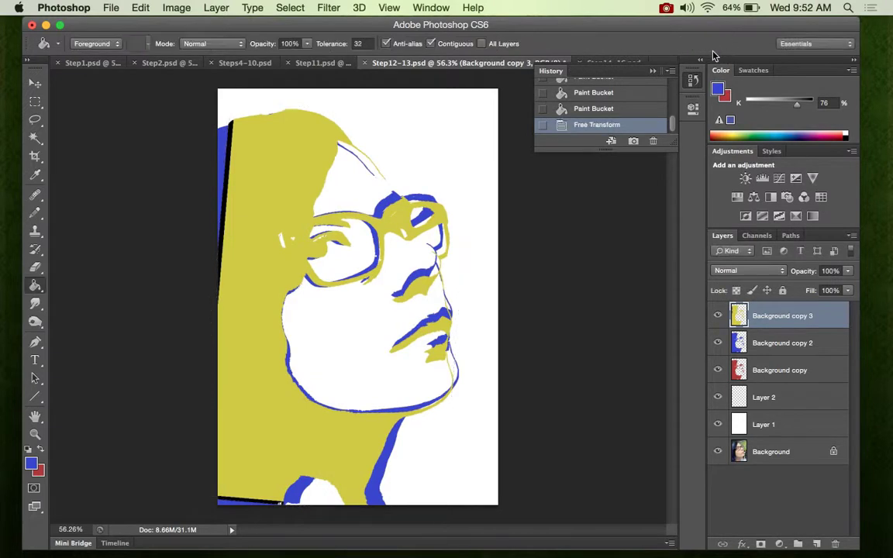
- Rotate the blue portrait on Background copy 2 clockwise by about 12.76° with Free Transform
click(765, 347)
key(ctrl+t)
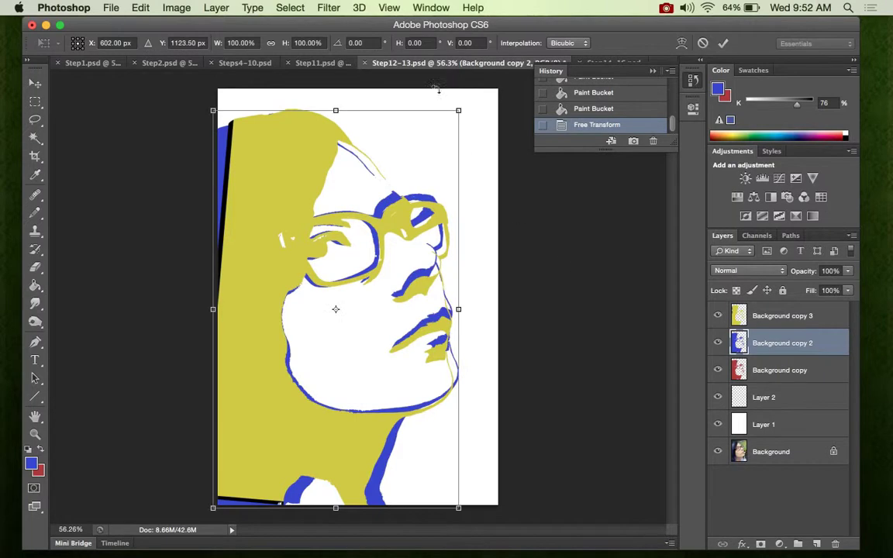
drag(463, 103, 497, 146)
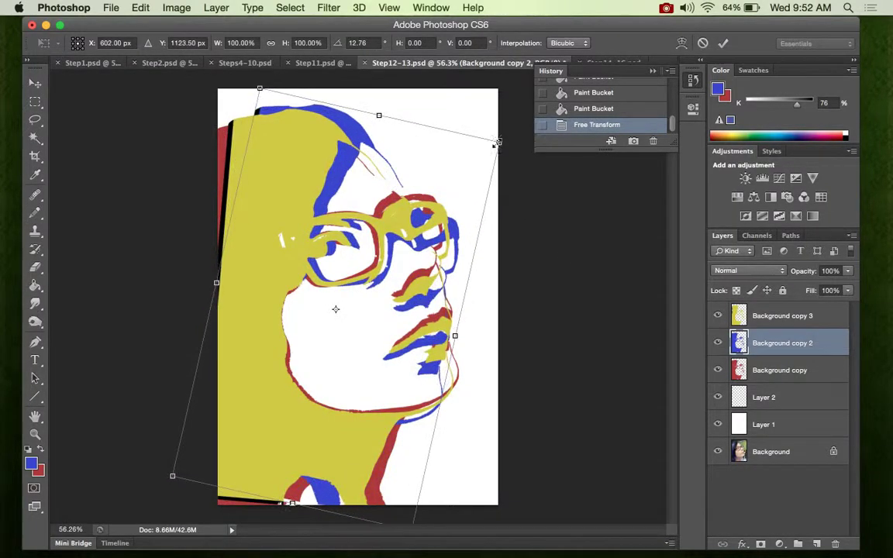
click(724, 44)
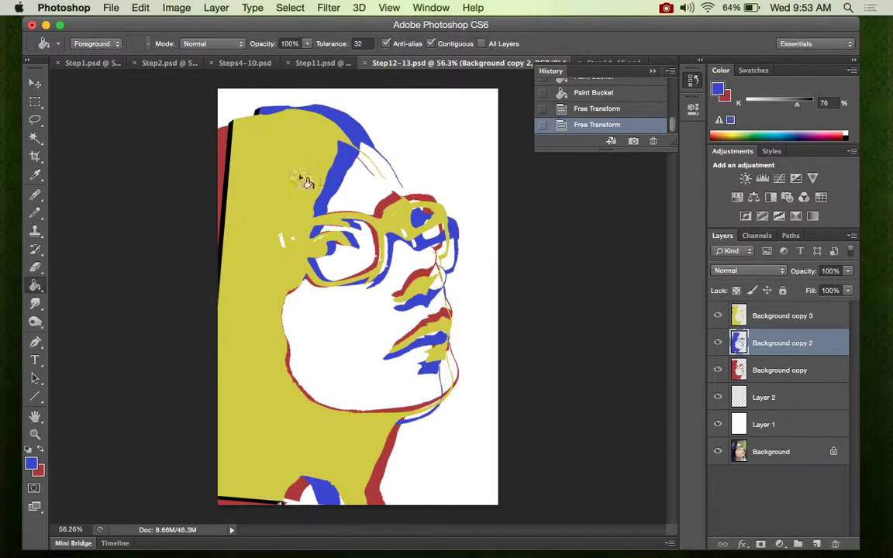
- Select the black strip along the yellow portrait's left edge on Background copy 3 with the Magic Wand and delete it
click(35, 137)
click(227, 176)
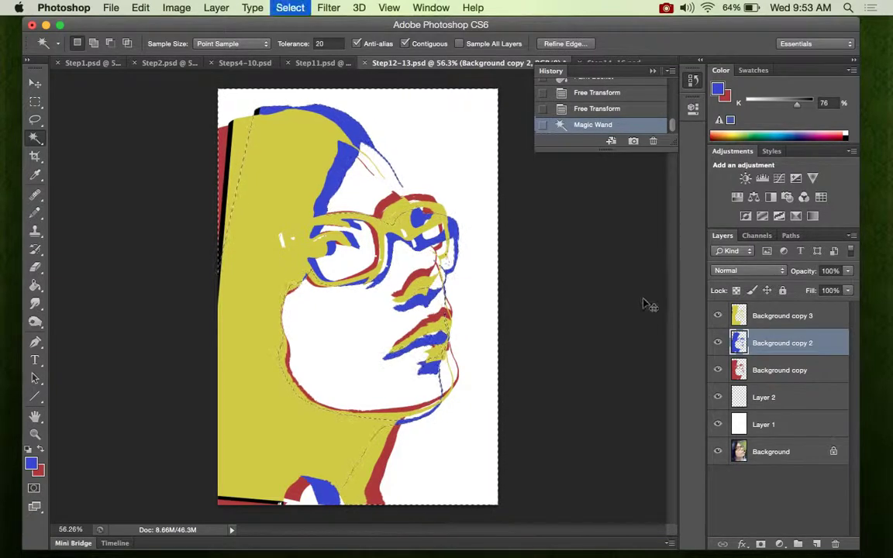
key(super+d)
click(753, 319)
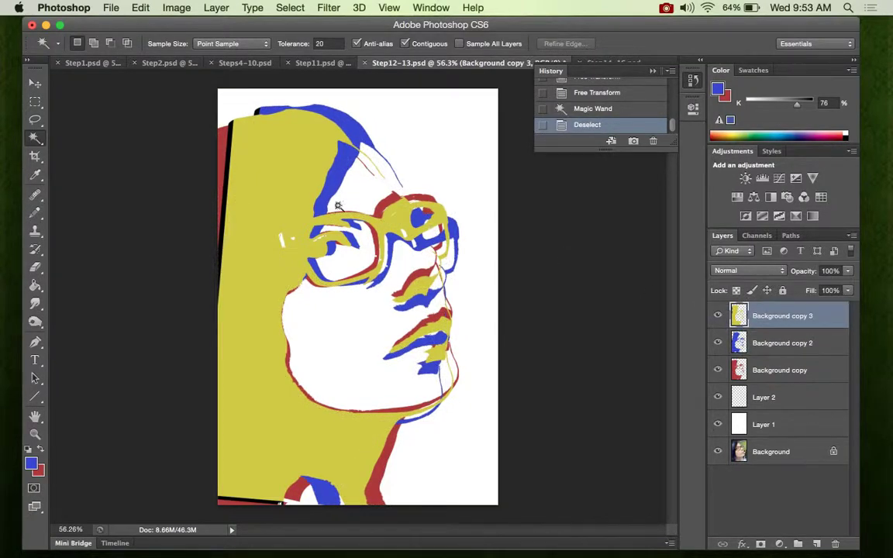
click(226, 187)
key(Delete)
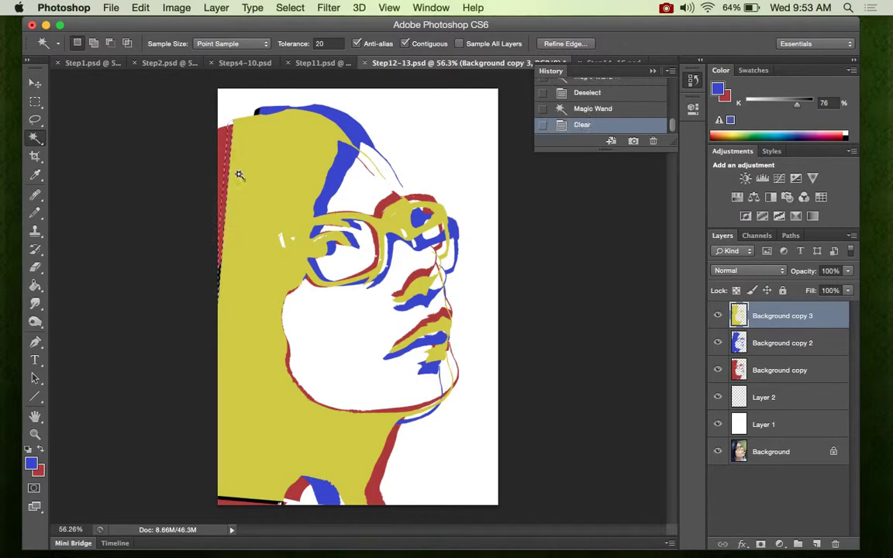
- Delete the black edge strip of the blue portrait on Background copy 2 using the Magic Wand, and clear the selection
click(764, 343)
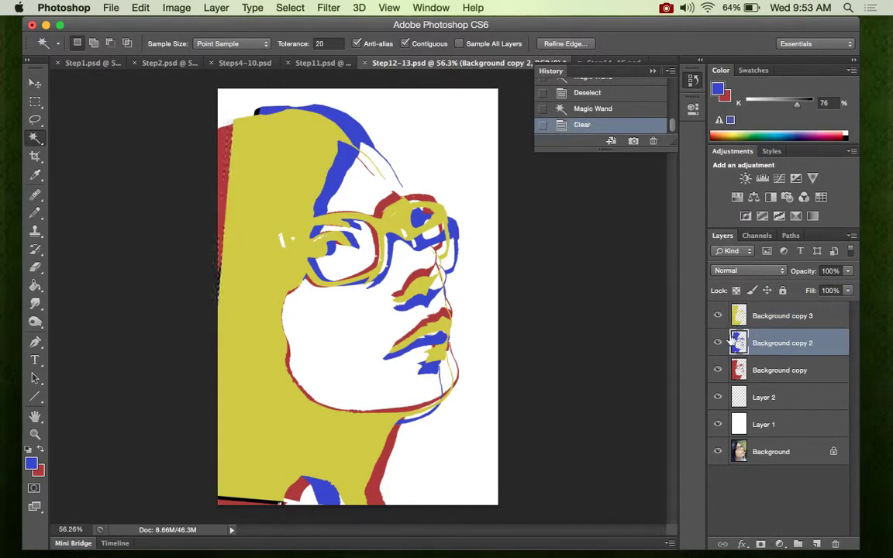
key(super+d)
click(257, 115)
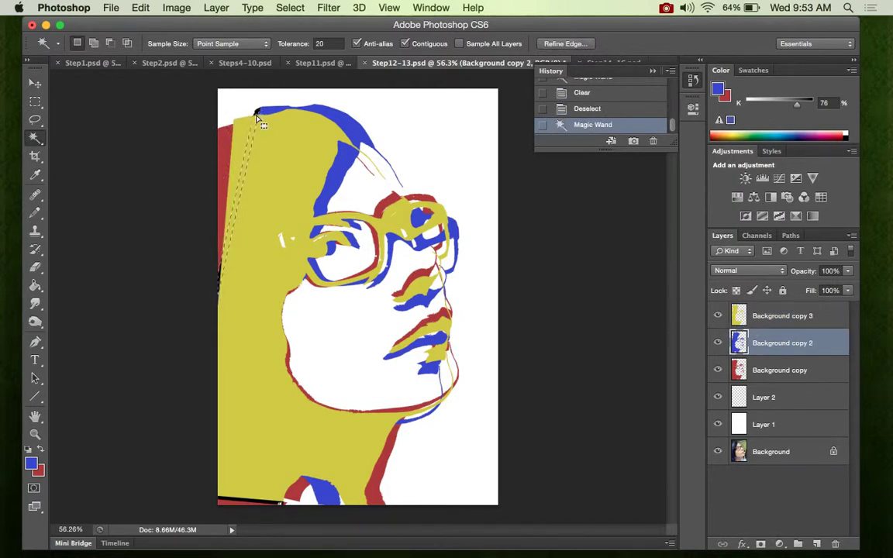
key(Delete)
key(super+d)
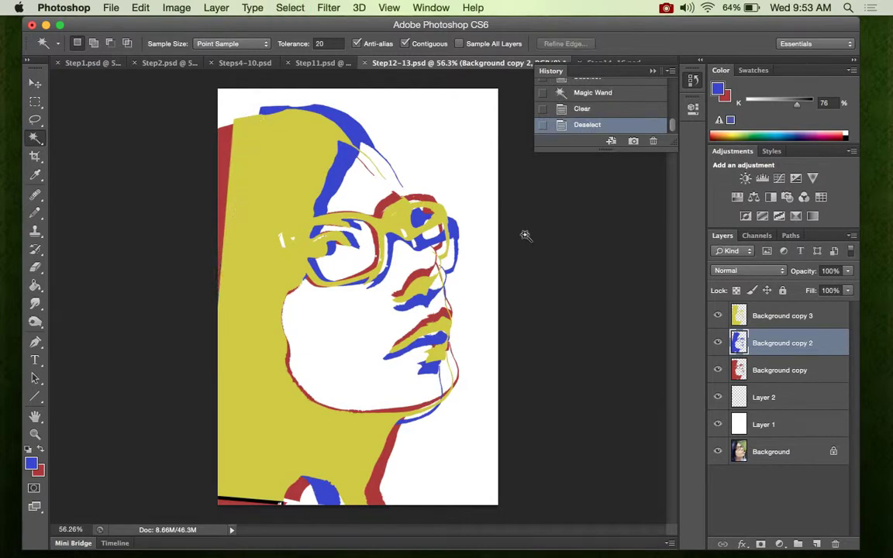
key(z)
drag(407, 258, 369, 225)
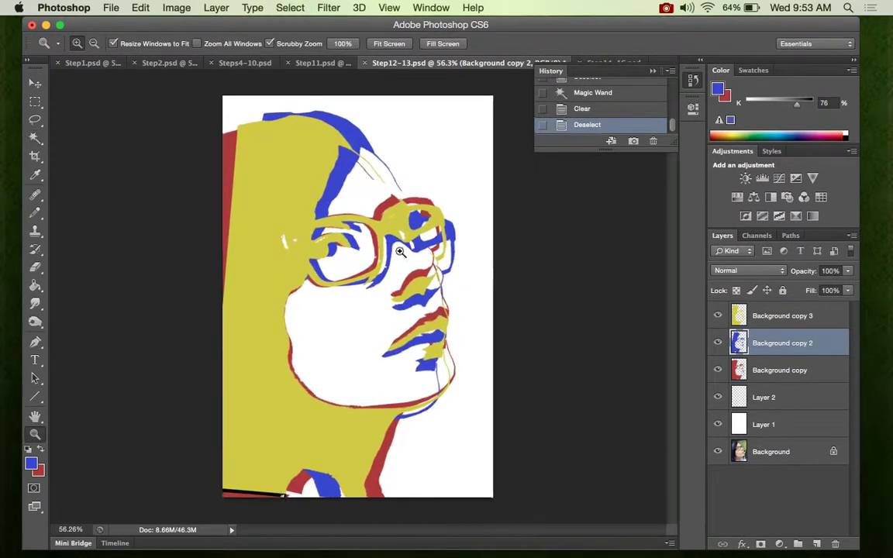
click(666, 8)
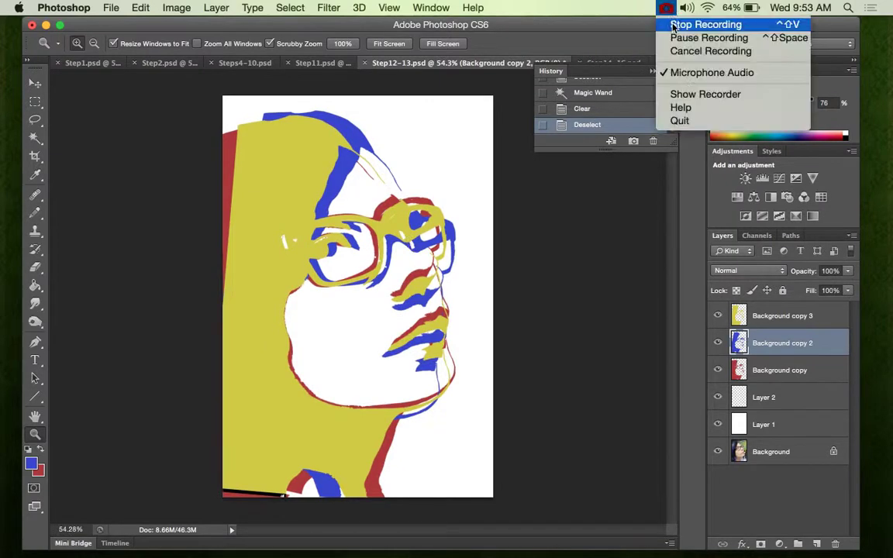